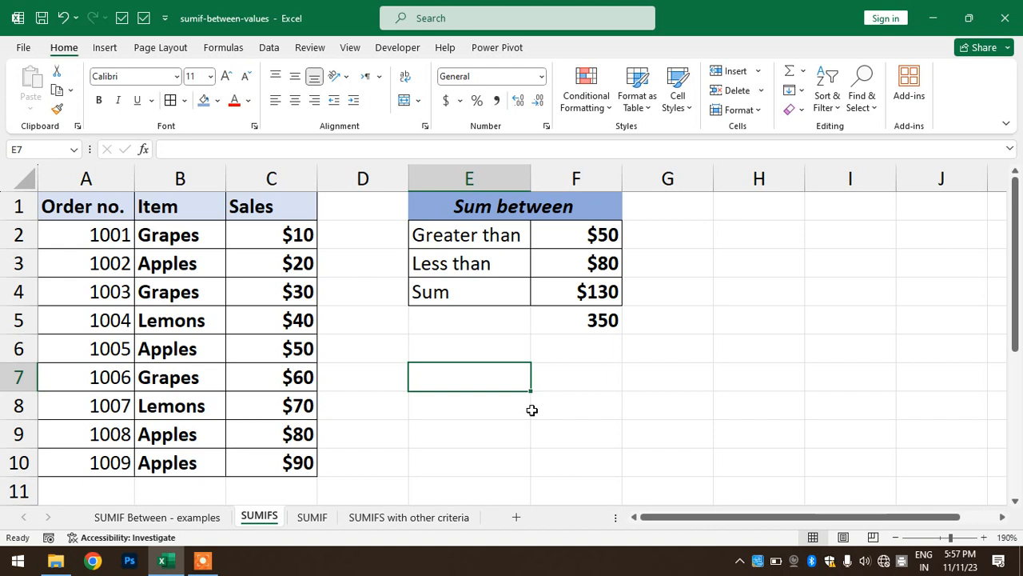
Step: Examine the item and sales entries in B2:C10 and the Greater than limit in F2
drag(172, 236, 271, 469)
drag(176, 228, 179, 462)
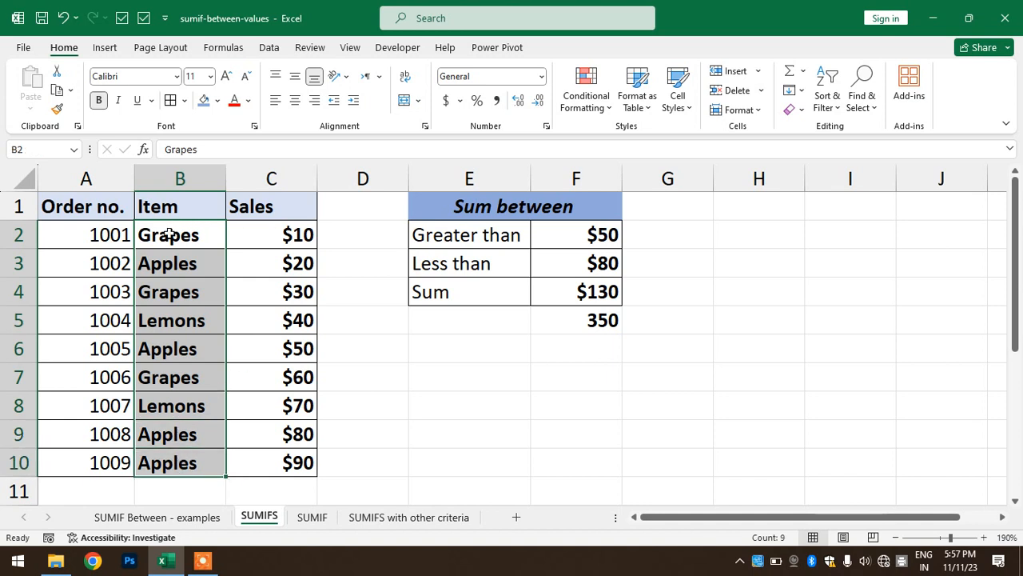
drag(169, 234, 293, 462)
click(368, 452)
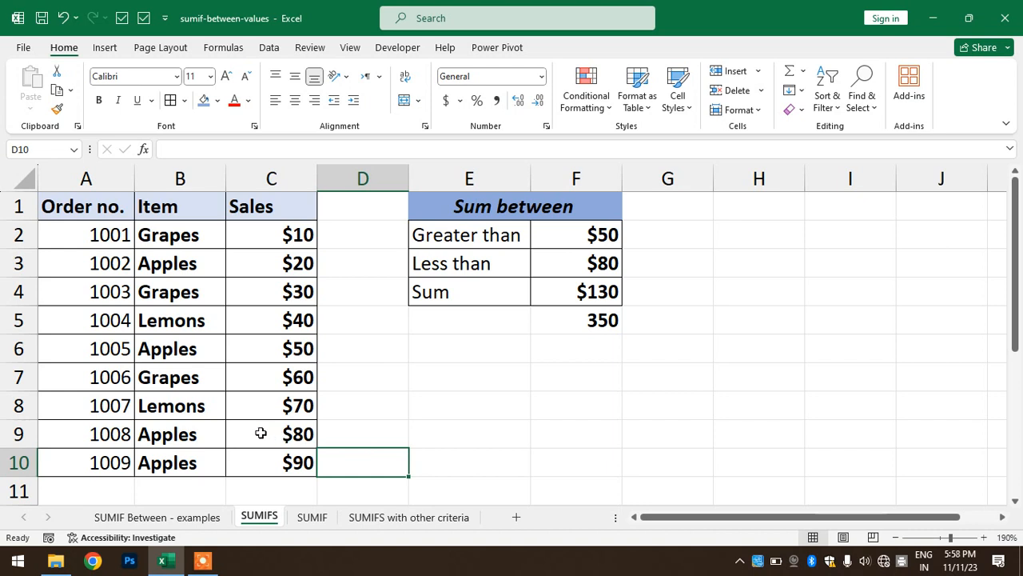
drag(299, 234, 299, 350)
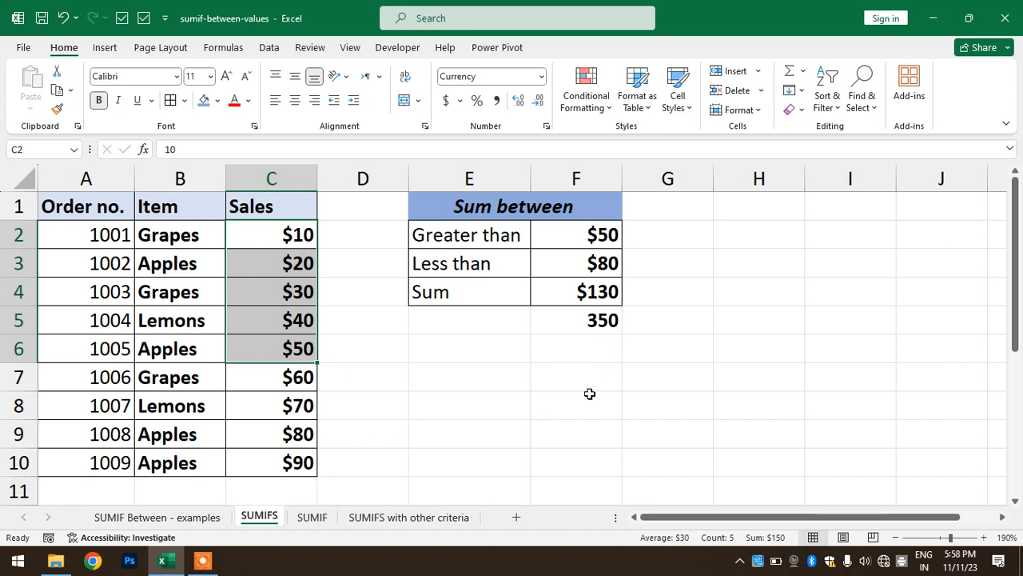
click(608, 234)
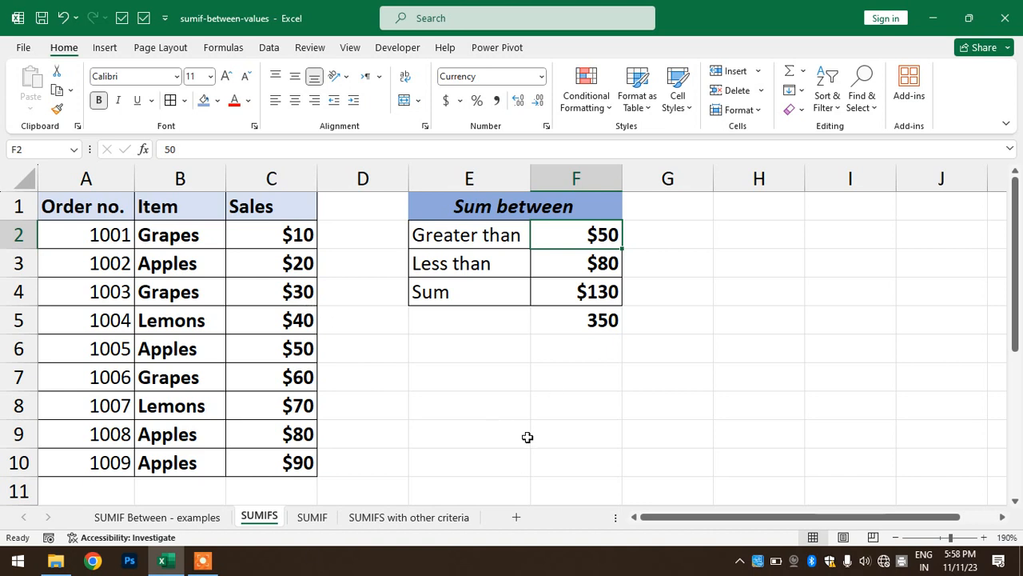
click(572, 348)
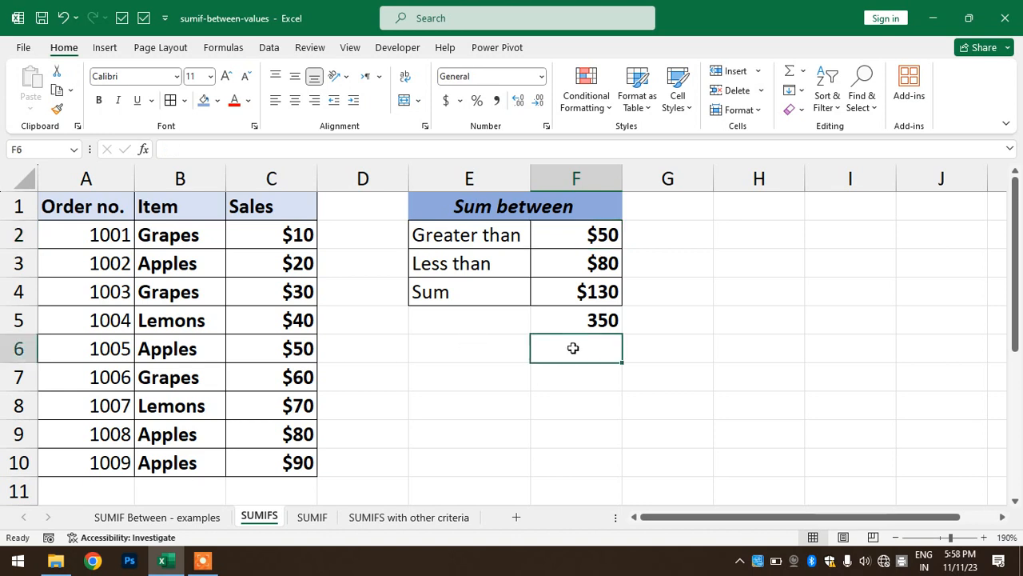
text(=)
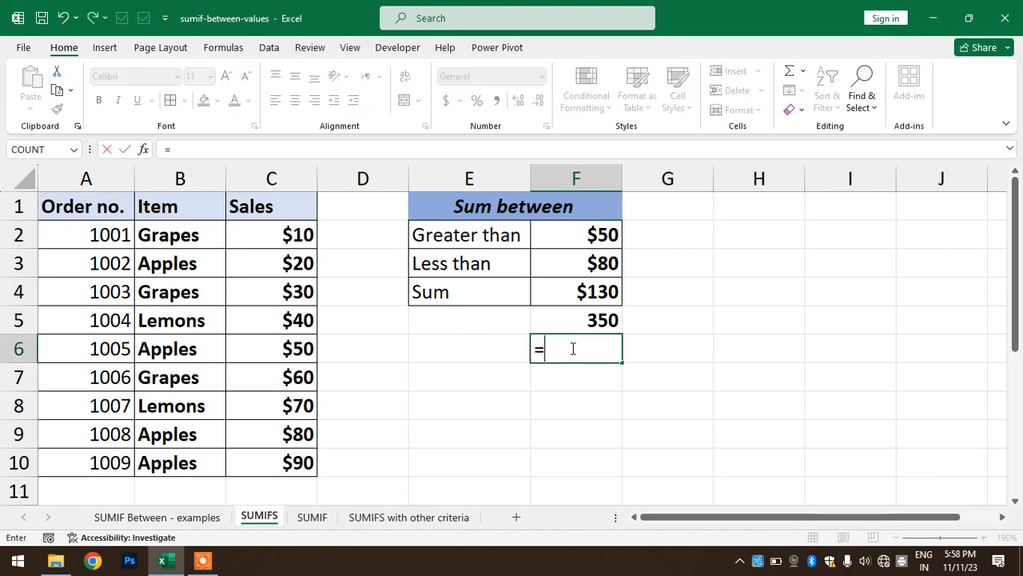
key(Escape)
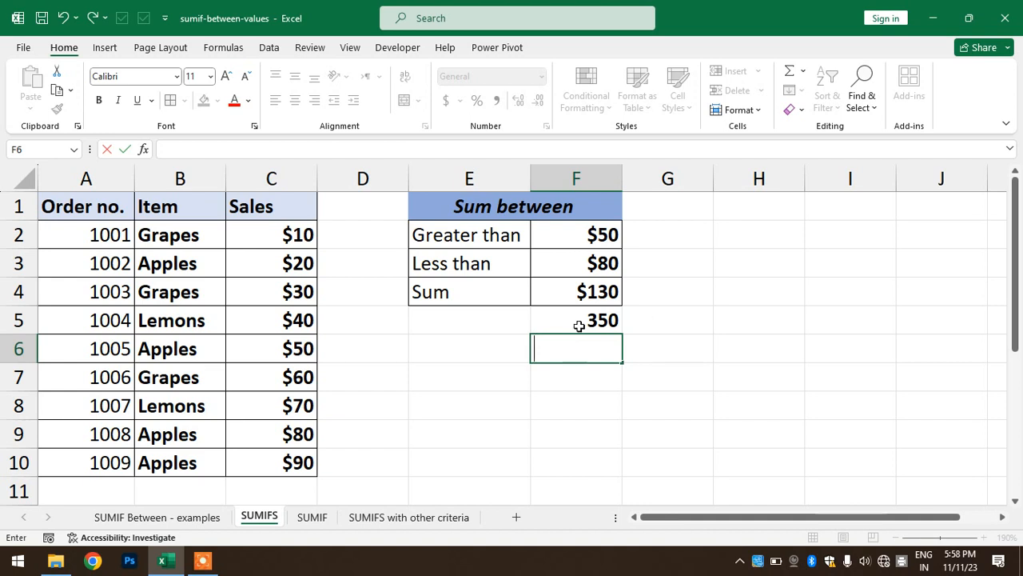
Step: Erase the existing SUMIFS formula in cell F5, keeping only its equals sign
click(579, 320)
double_click(580, 320)
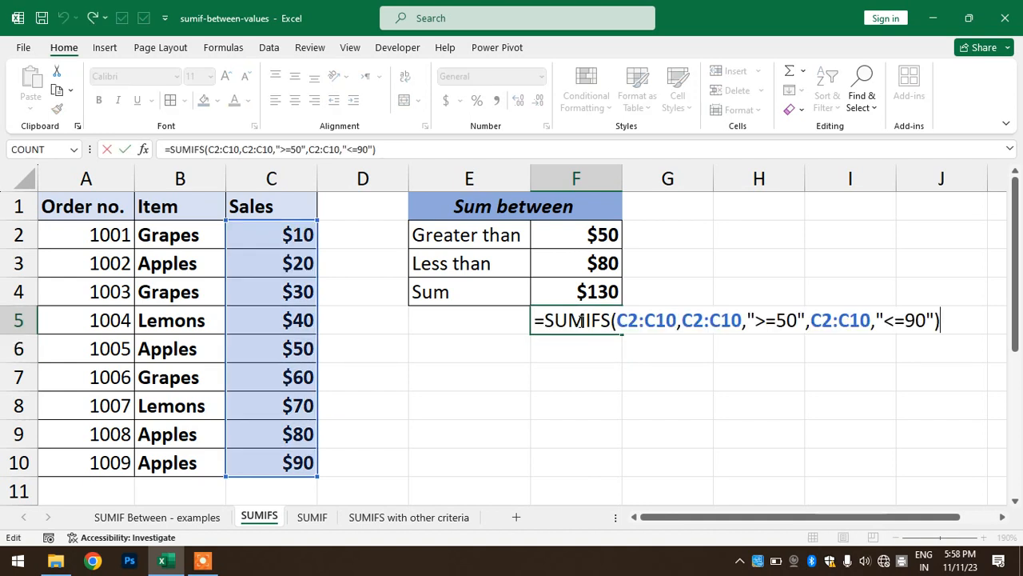
key(BackSpace)
key(BackSpace)
key(BackSpace)
key(BackSpace)
key(BackSpace)
key(BackSpace)
key(BackSpace)
key(BackSpace)
key(BackSpace)
key(BackSpace)
key(BackSpace)
key(BackSpace)
key(BackSpace)
key(BackSpace)
key(BackSpace)
key(BackSpace)
key(BackSpace)
key(BackSpace)
key(BackSpace)
key(BackSpace)
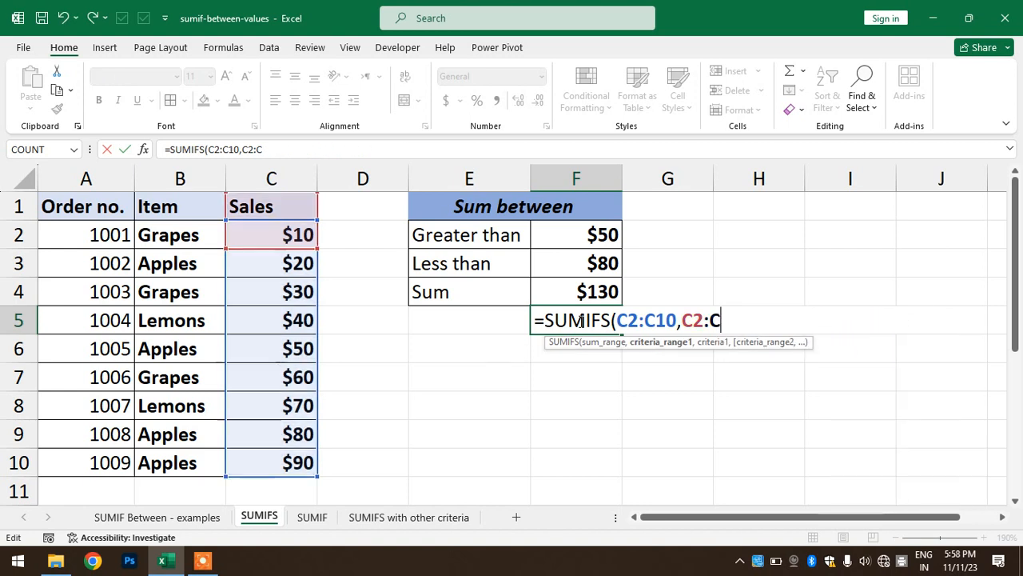
key(BackSpace)
key(BackSpace)
key(BackSpace)
key(BackSpace)
key(BackSpace)
key(BackSpace)
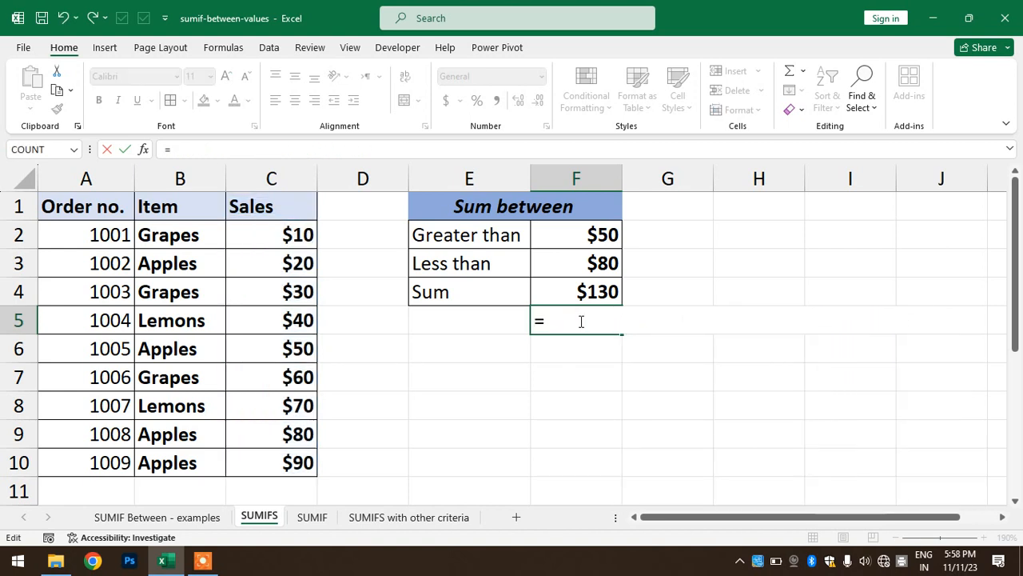
Step: Start a SUMIFS formula in F5 with C2:C10 as both the sum range and the first criteria range
text(sum)
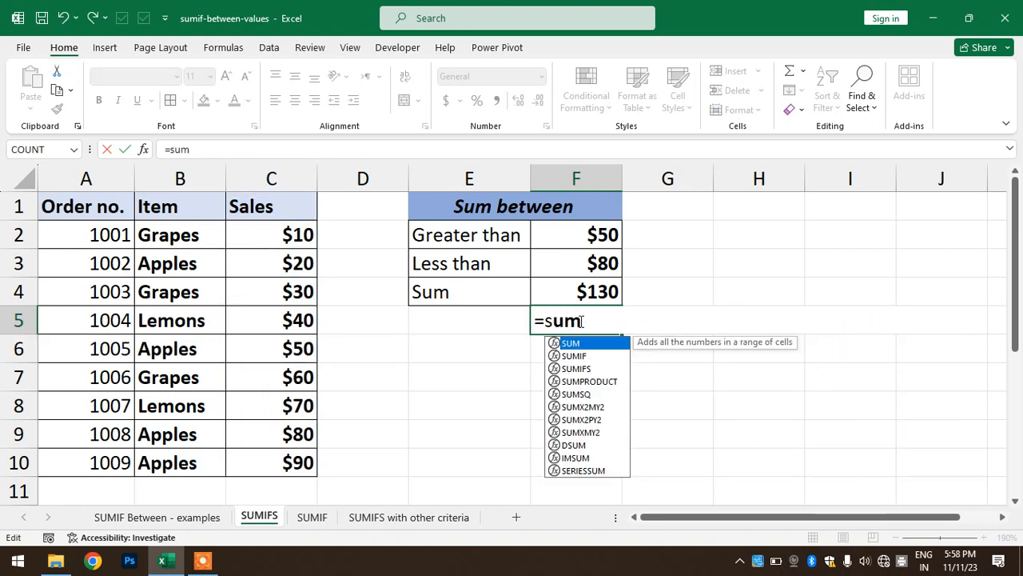
text(ifs)
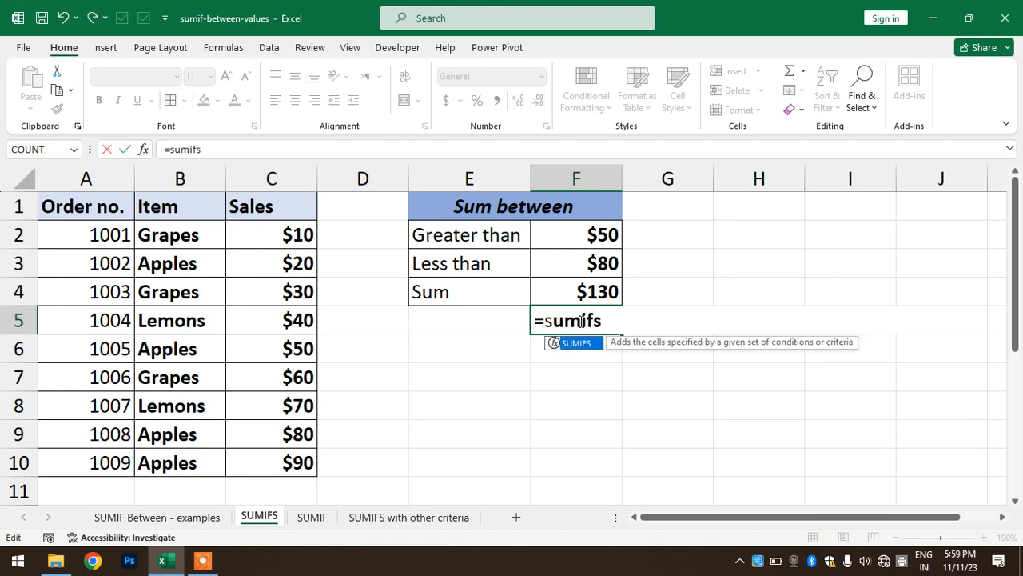
key(Tab)
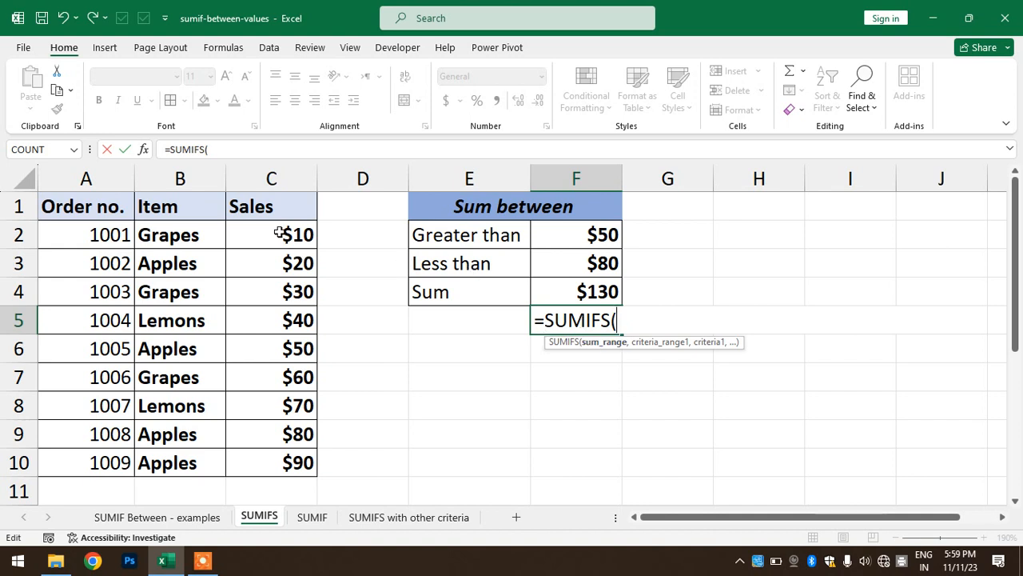
drag(280, 232, 295, 466)
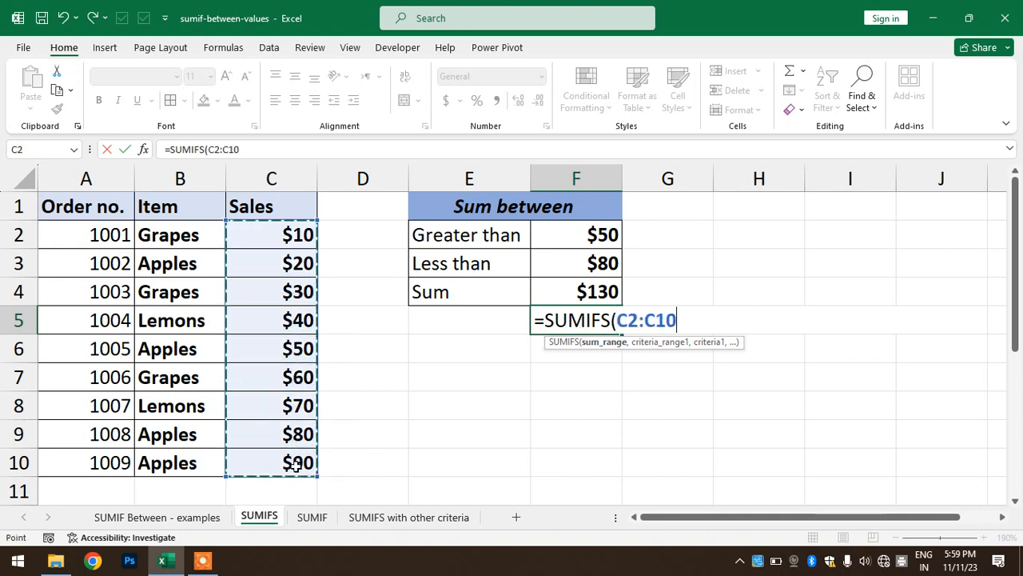
text(,)
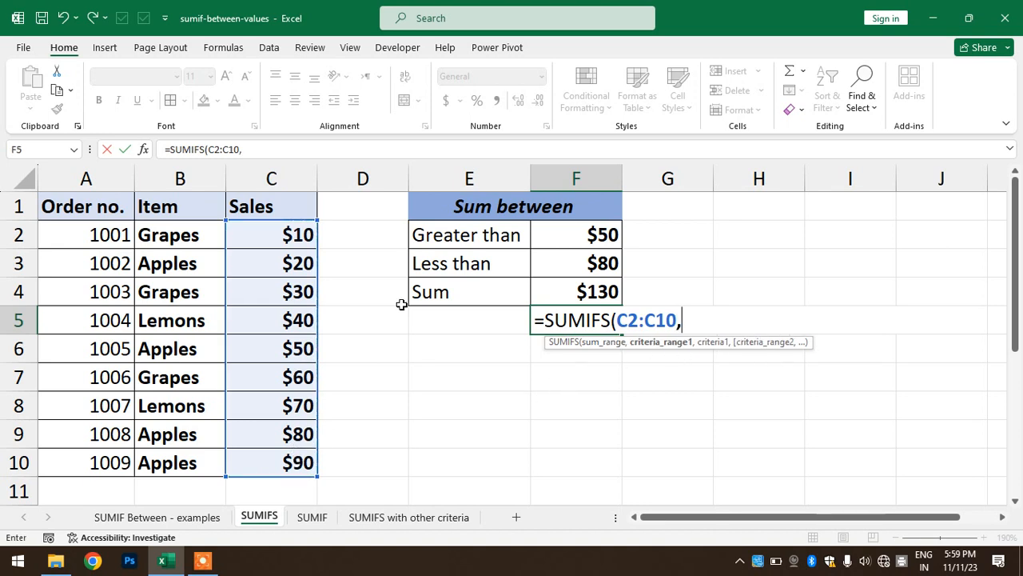
drag(267, 231, 265, 464)
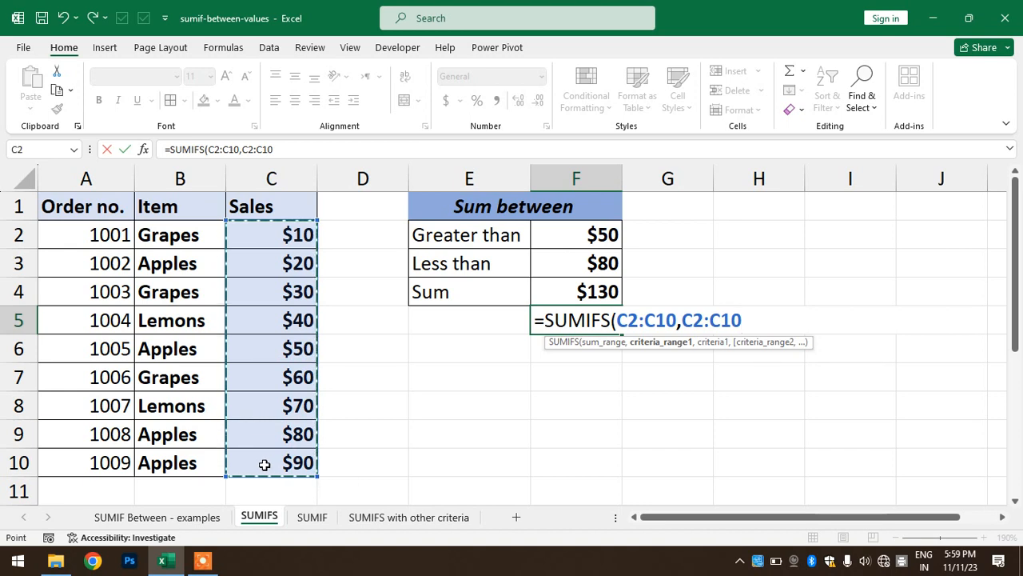
text(,)
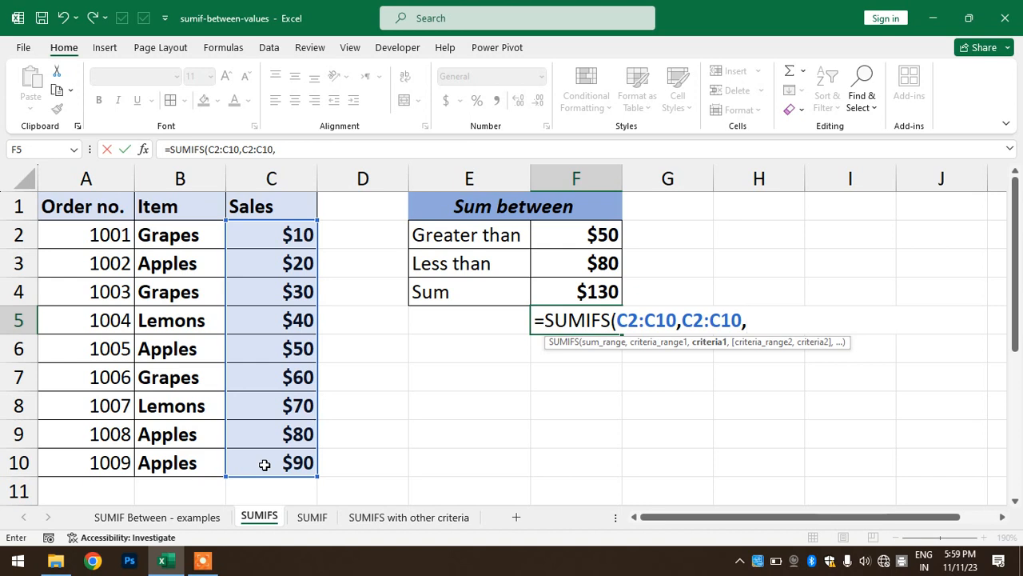
Step: Enter ">F2" as the first criterion of the SUMIFS formula in F5
text(">)
click(575, 237)
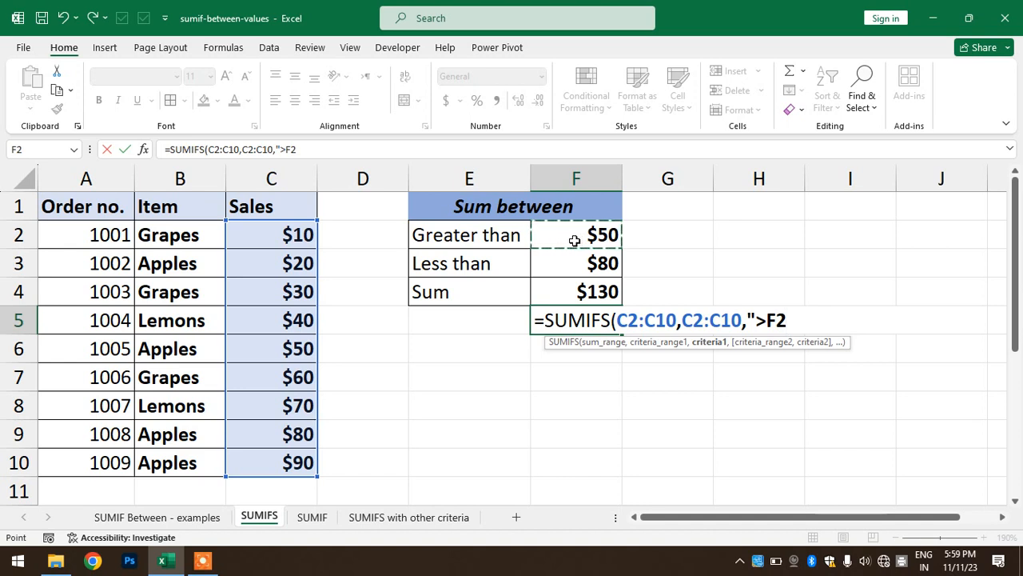
text(")
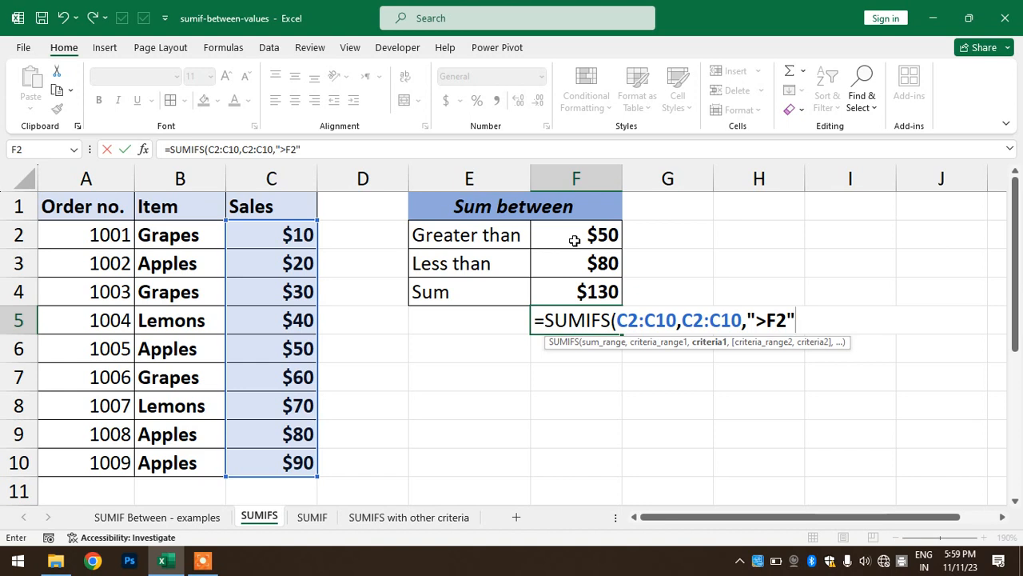
text(,)
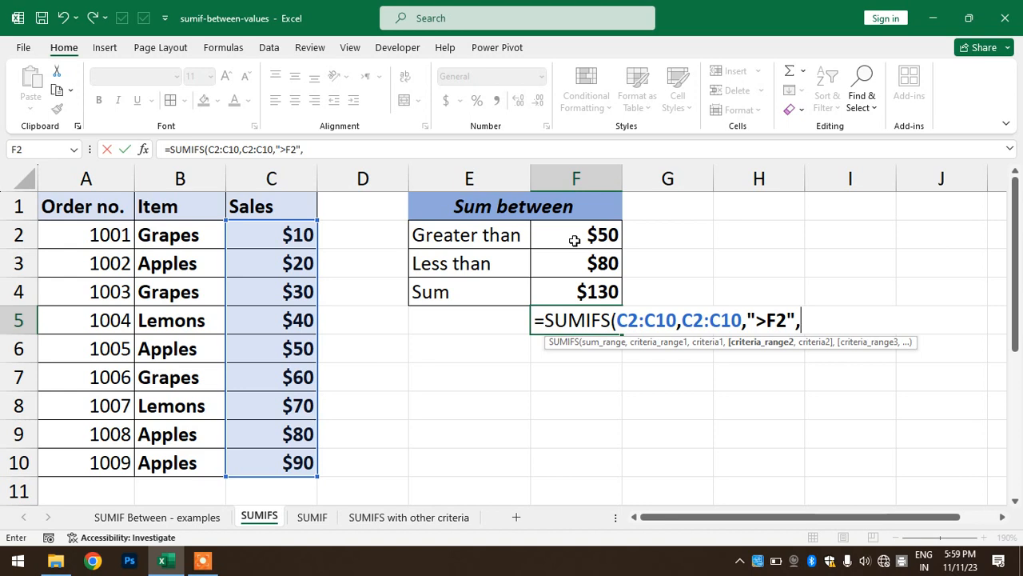
key(Left)
key(BackSpace)
key(BackSpace)
Step: Complete the F5 formula with C2:C10 as the second criteria range and "<80" as its criterion
drag(291, 240, 293, 462)
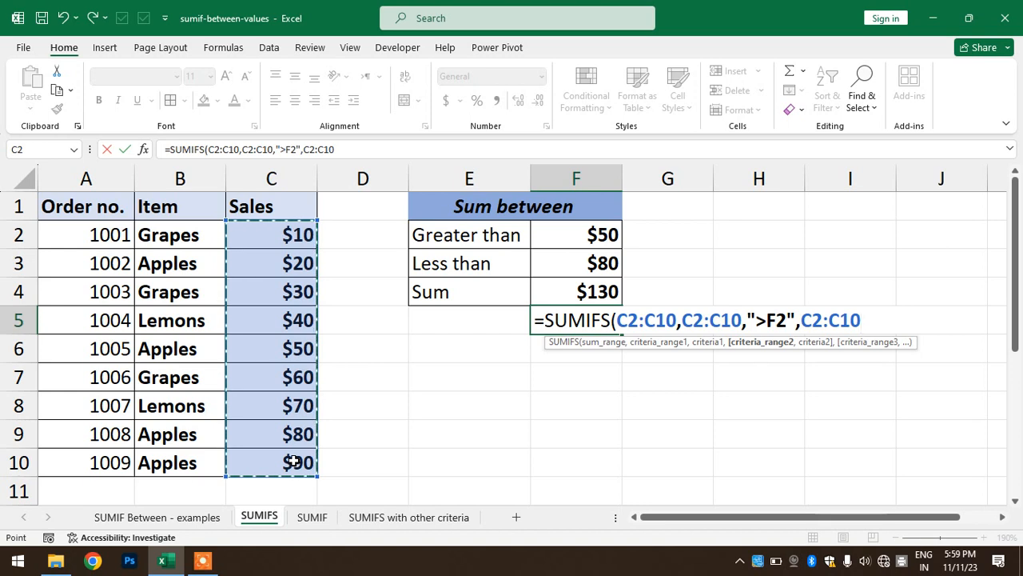
text(,)
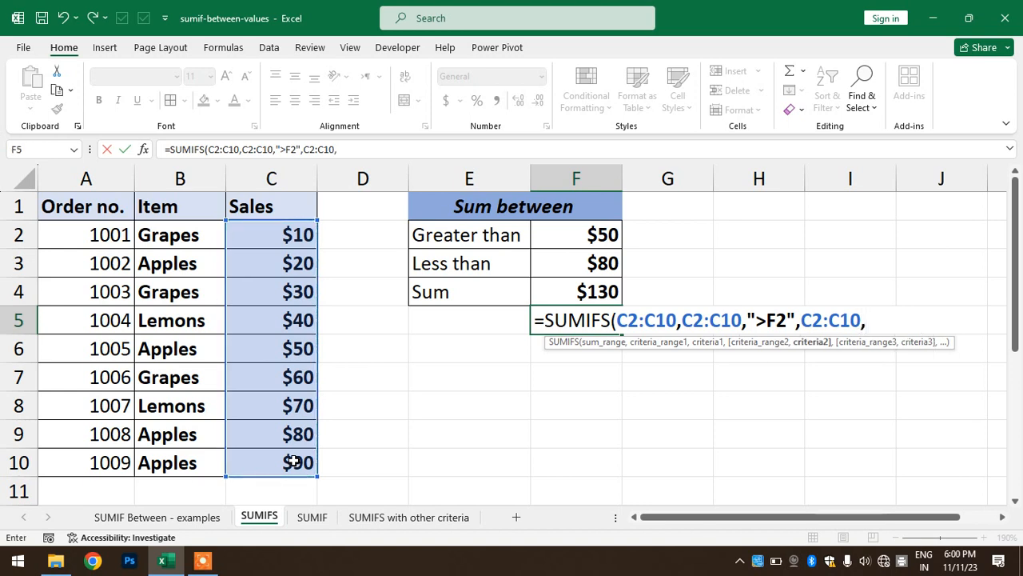
text("<)
key(BackSpace)
text(80"))
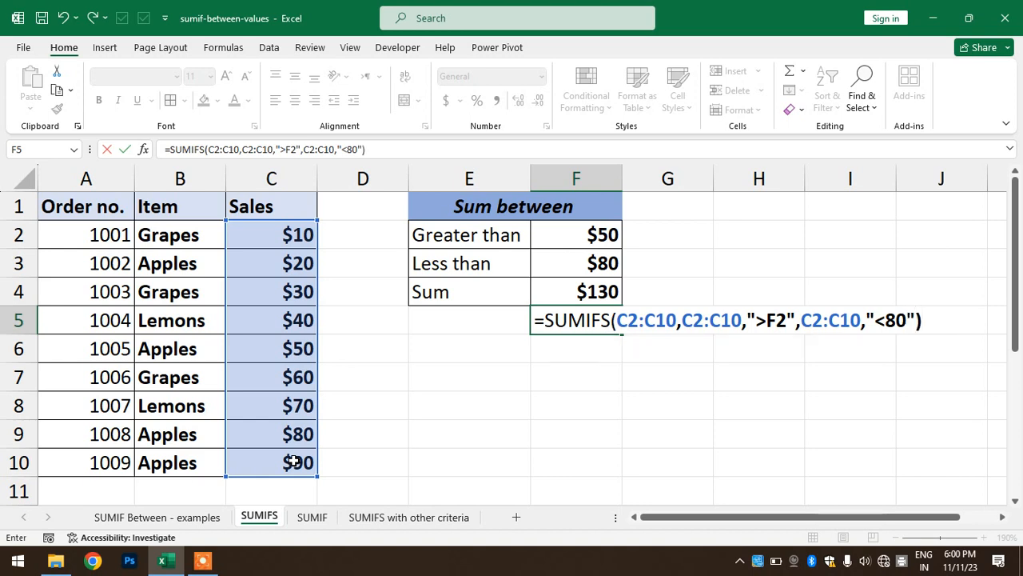
key(Return)
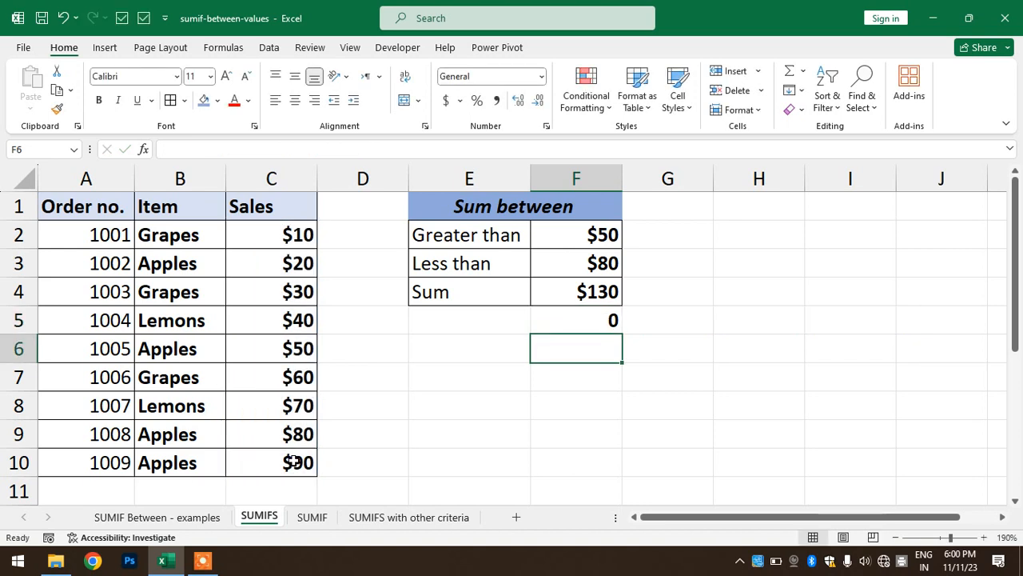
Step: Change the first criterion in the F5 formula to ">50", replacing the F2 reference with the number
double_click(594, 321)
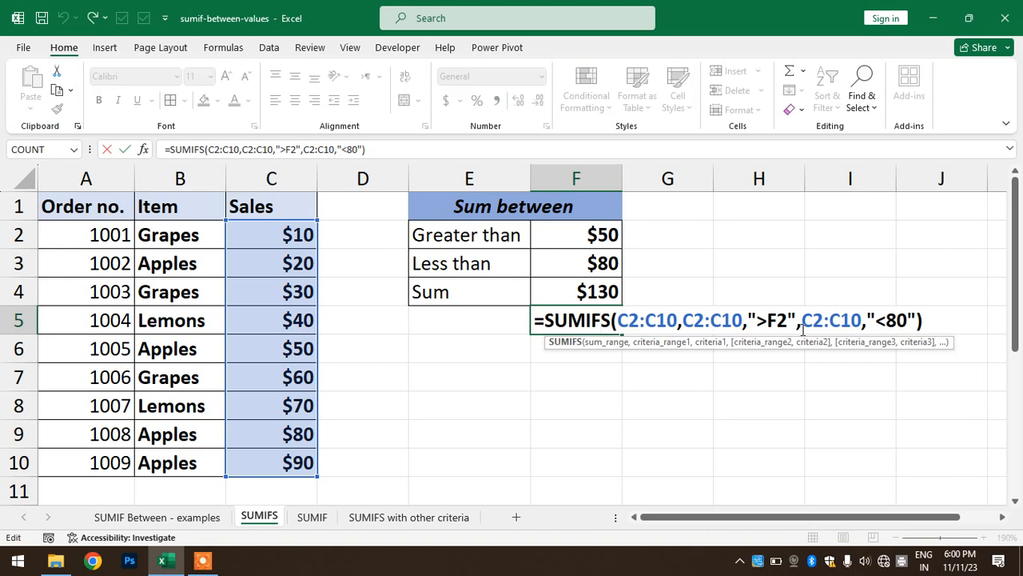
click(767, 321)
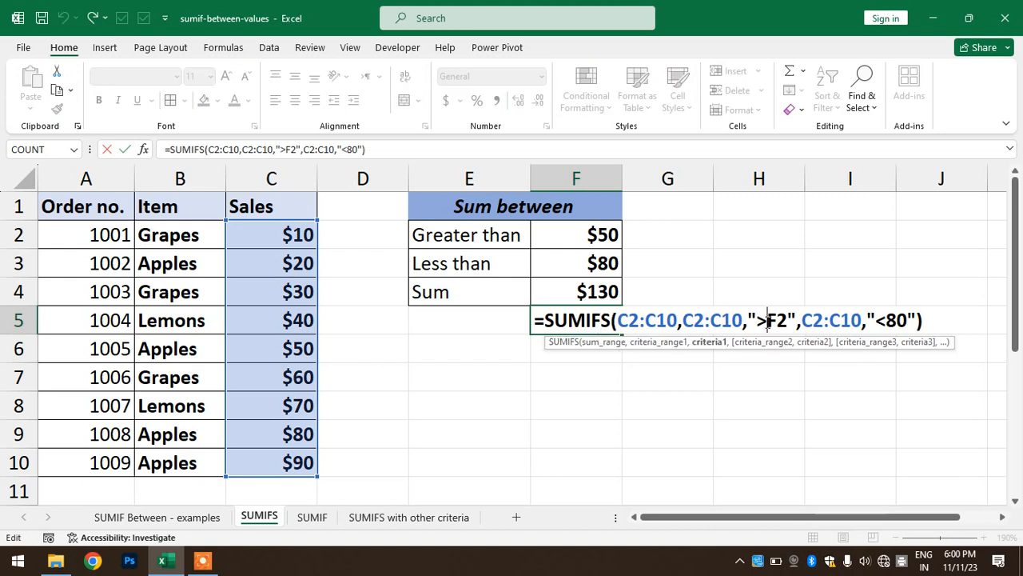
text(&)
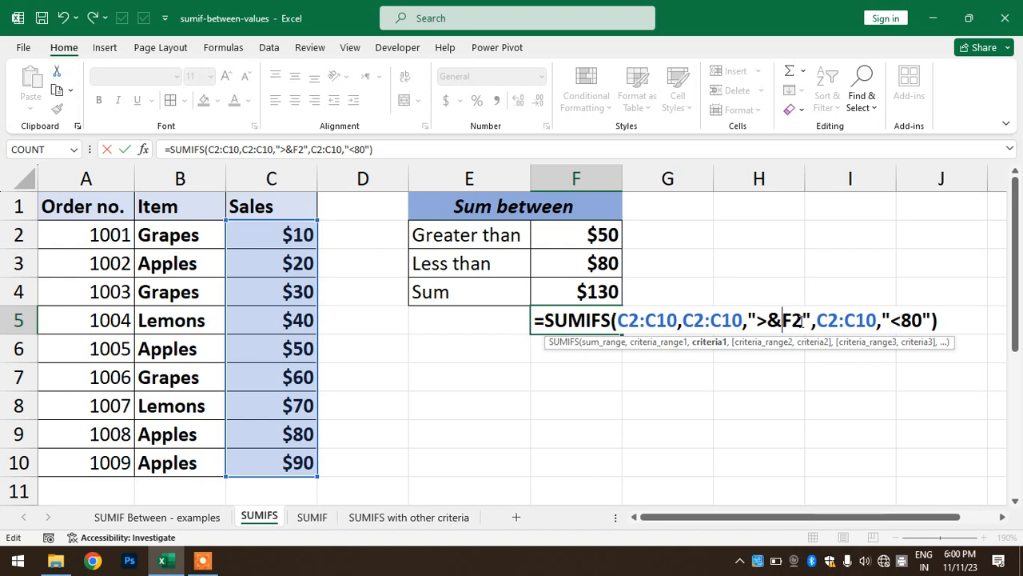
key(BackSpace)
key(BackSpace)
key(BackSpace)
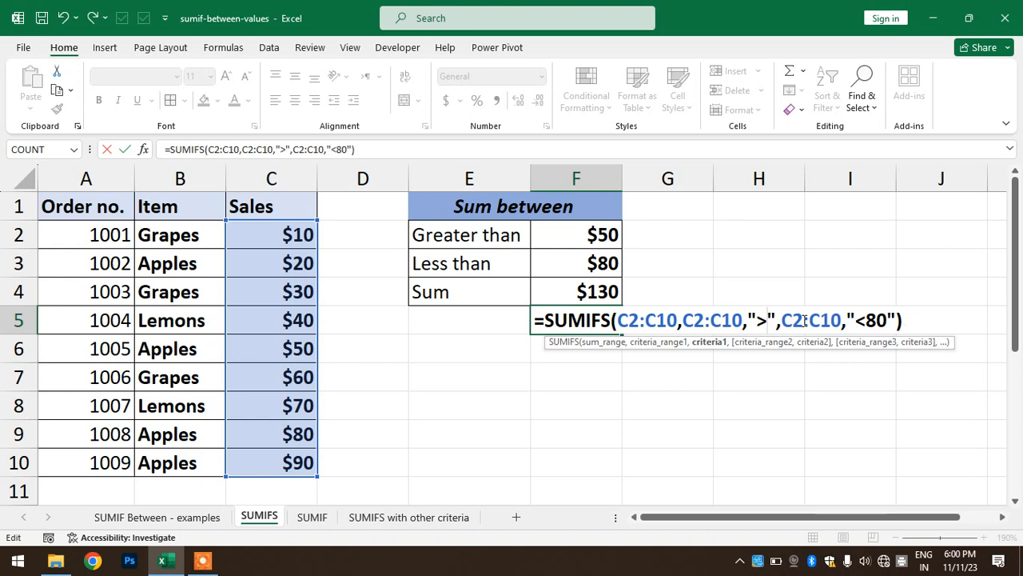
text(50)
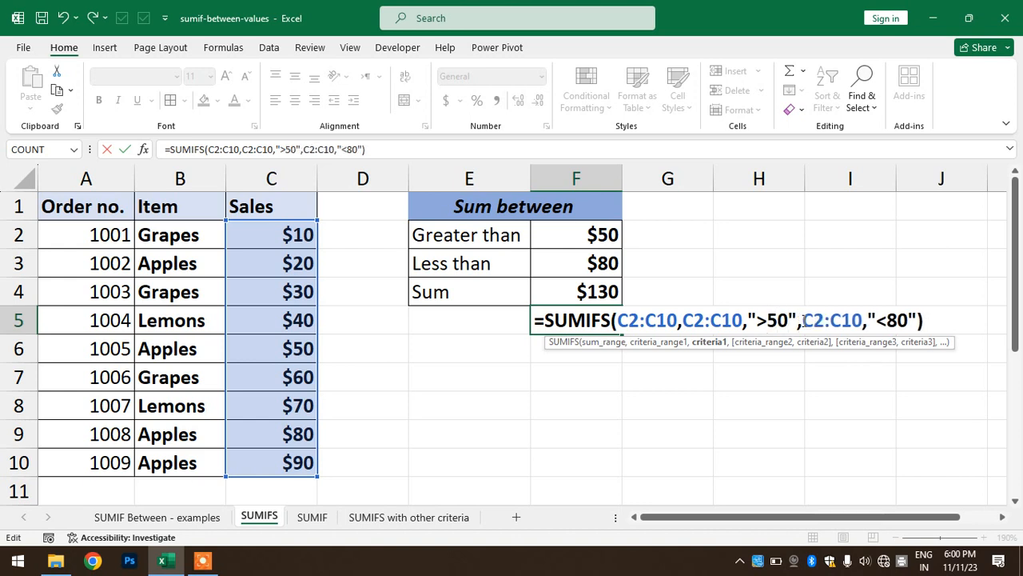
key(Return)
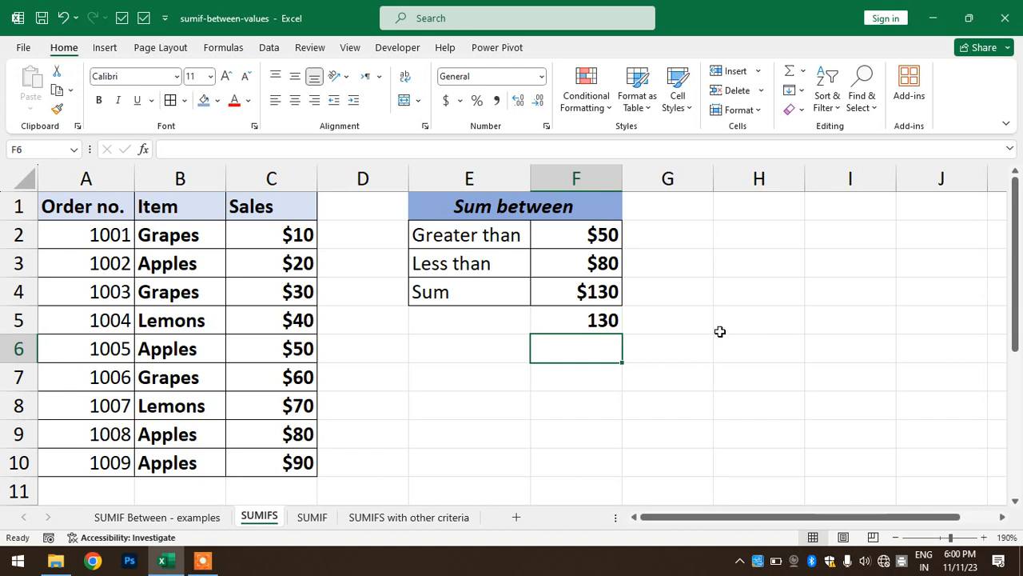
Step: Review the completed SUMIFS formula in F5
double_click(609, 321)
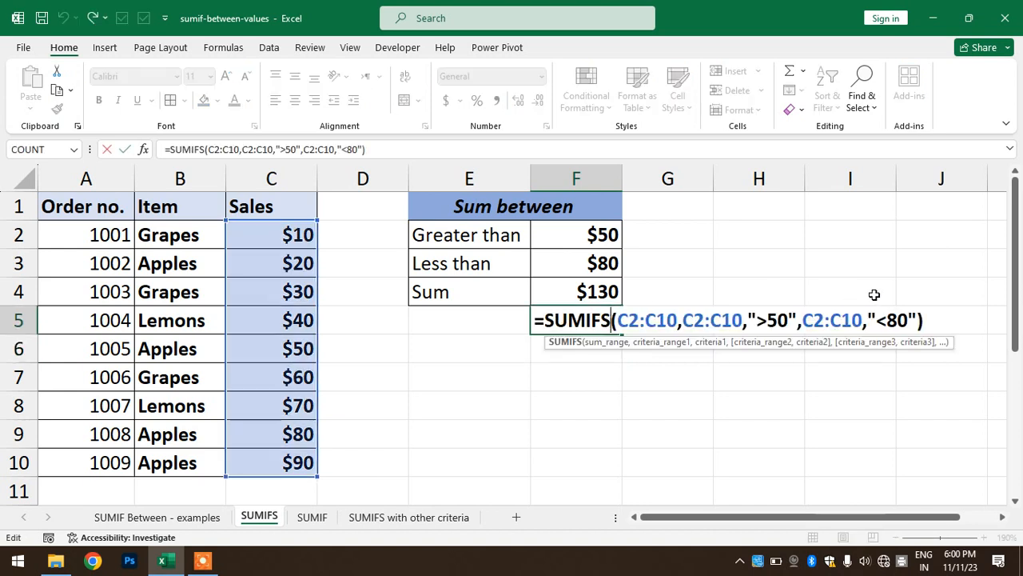
click(924, 320)
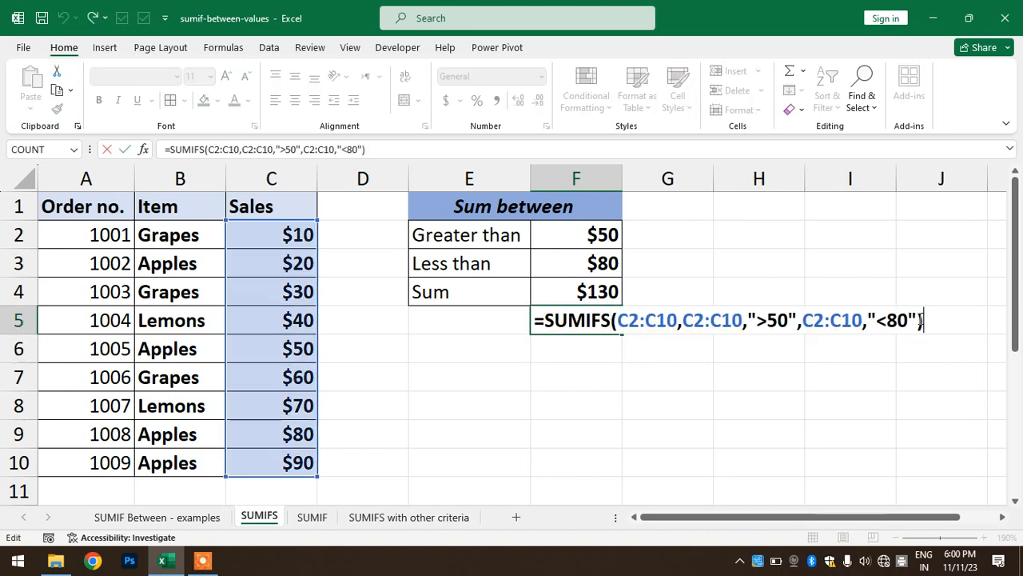
key(Return)
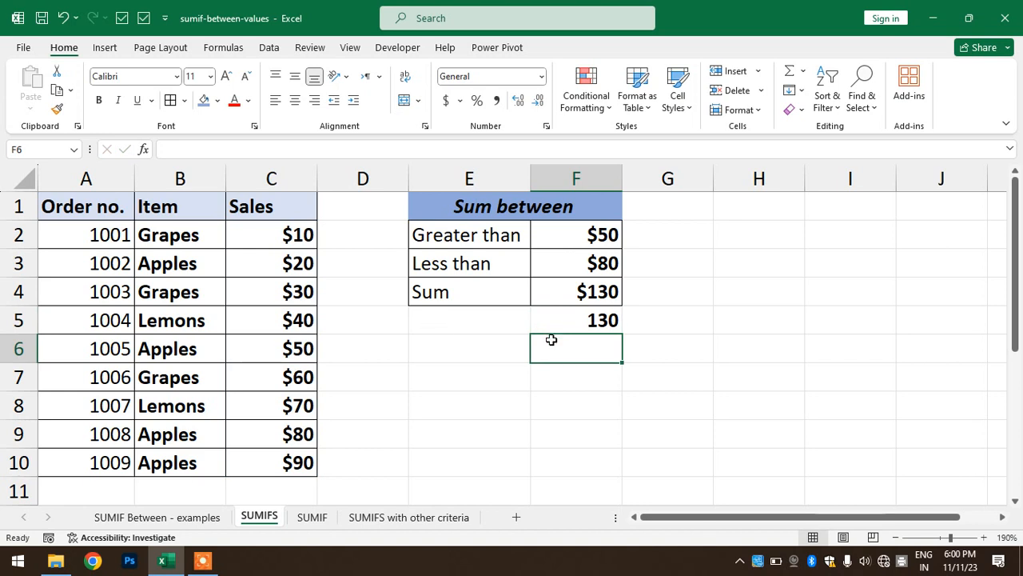
click(583, 322)
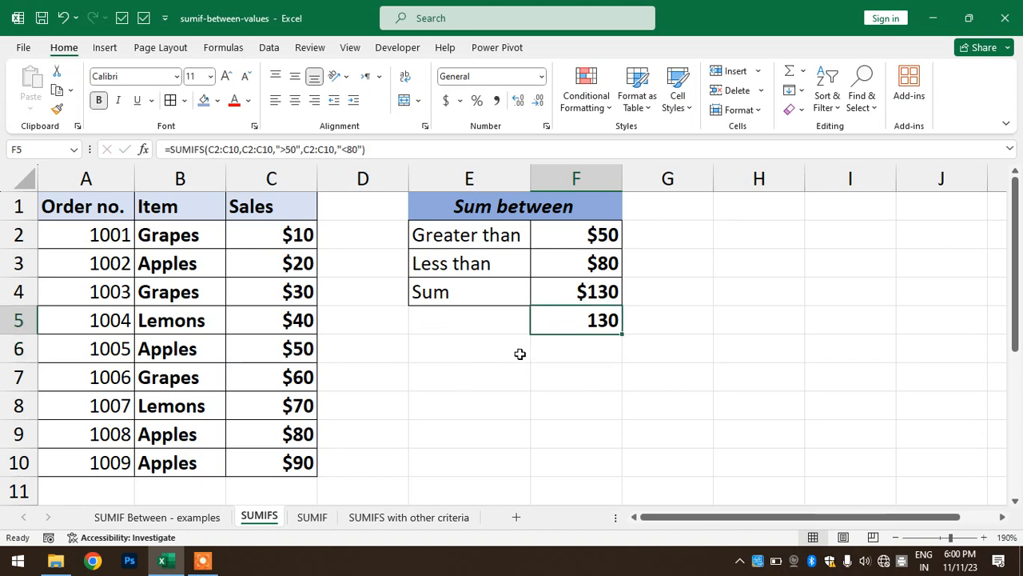
click(470, 392)
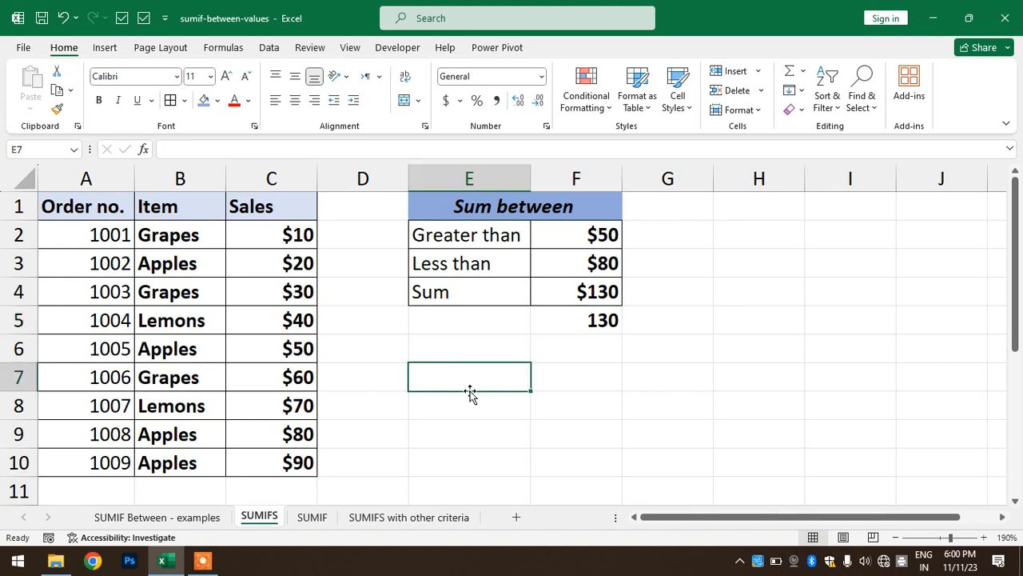
Step: Cross-check the sum in E7 with the formula =SUM(C7+C8) and clear the cell again
text(=)
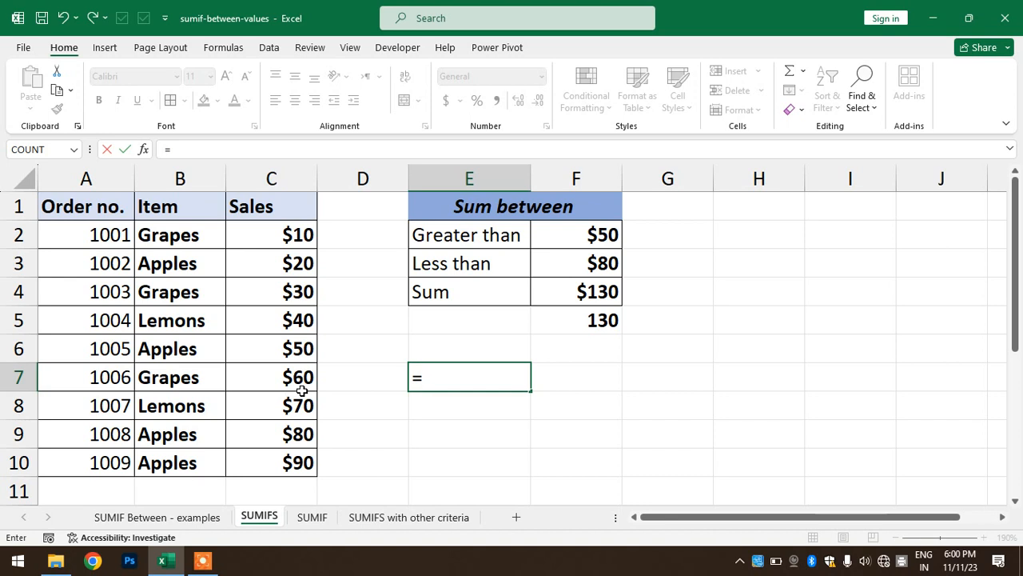
text(sum)
key(Tab)
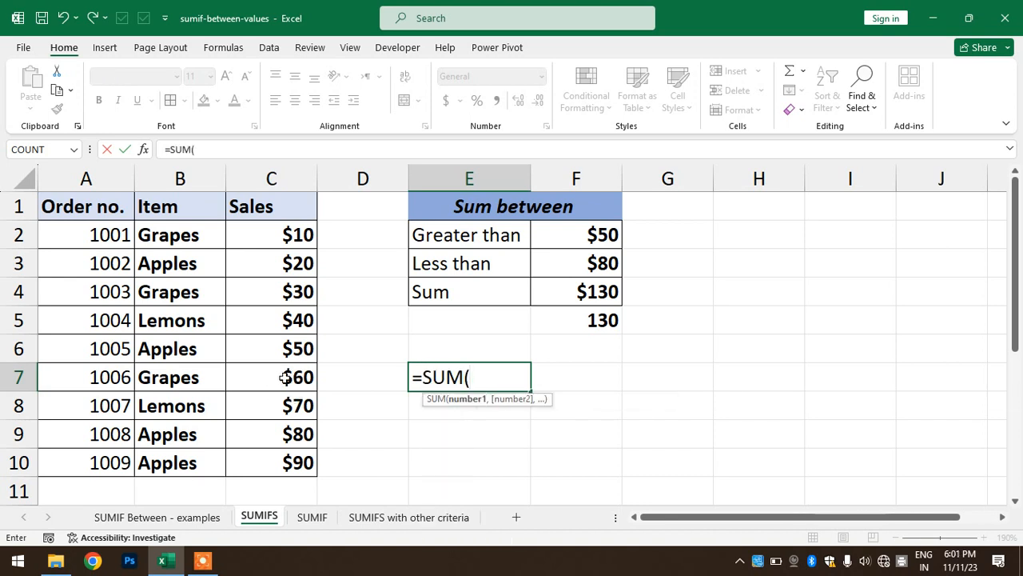
click(285, 377)
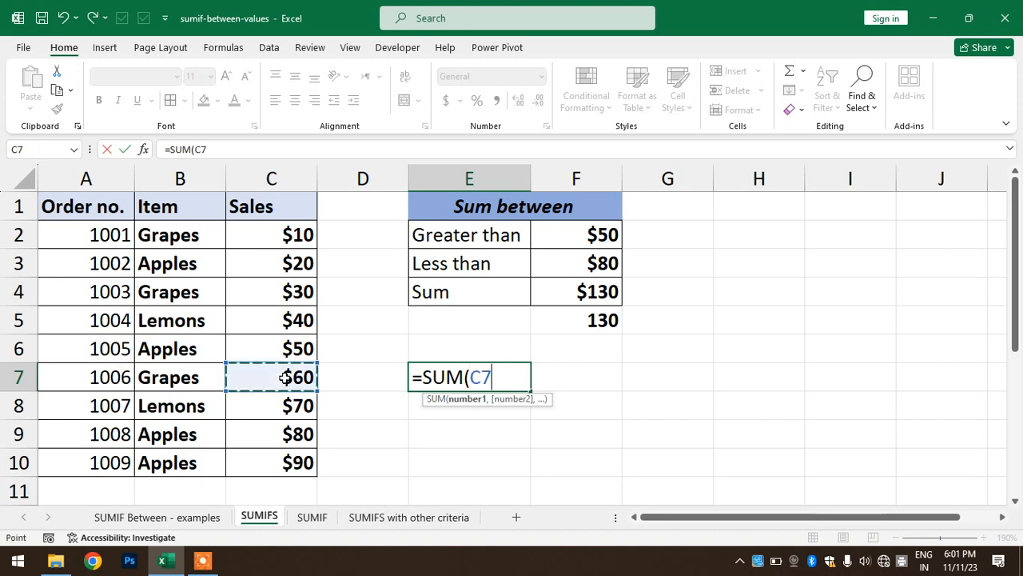
text(+)
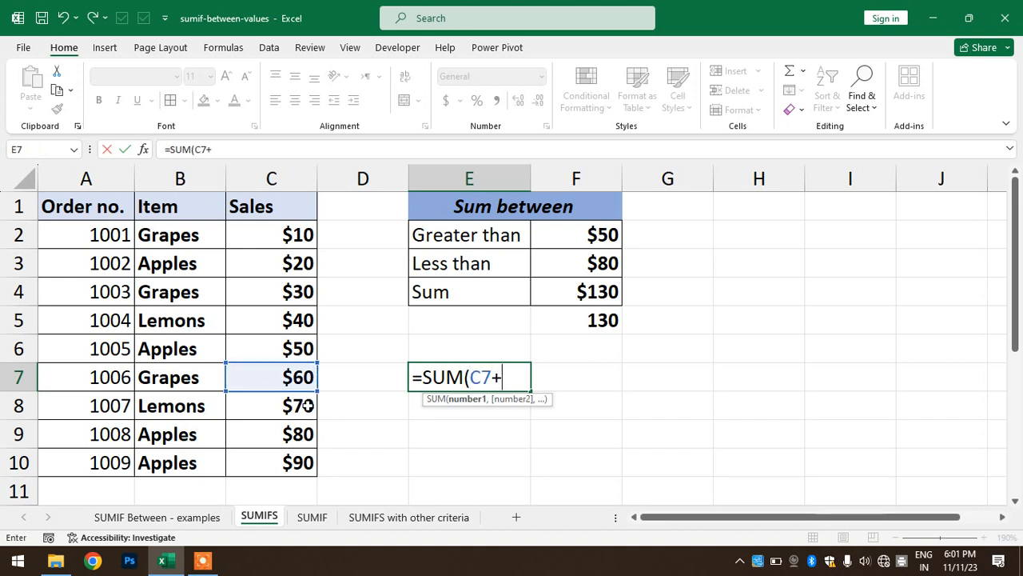
click(300, 404)
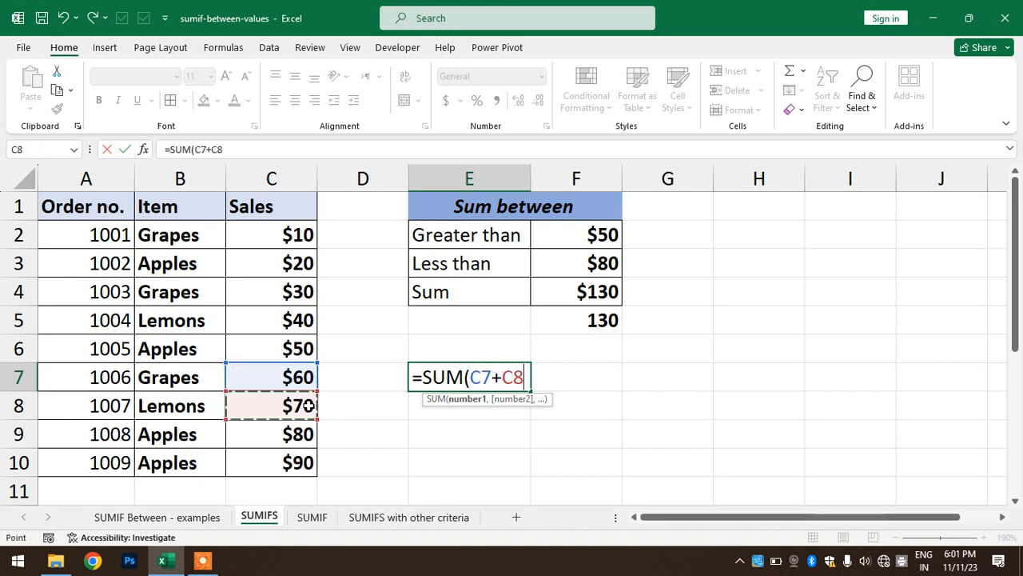
text())
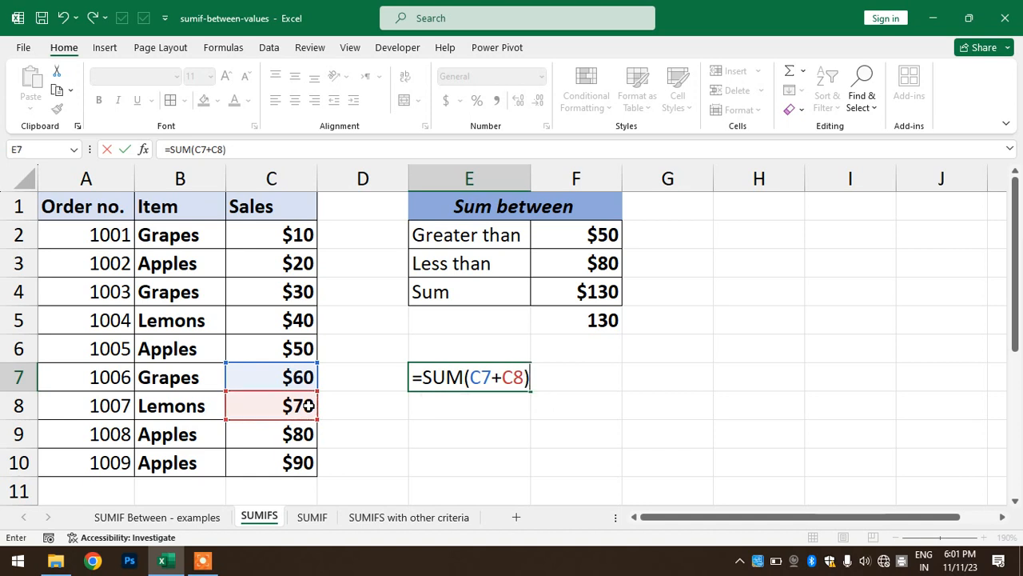
key(Return)
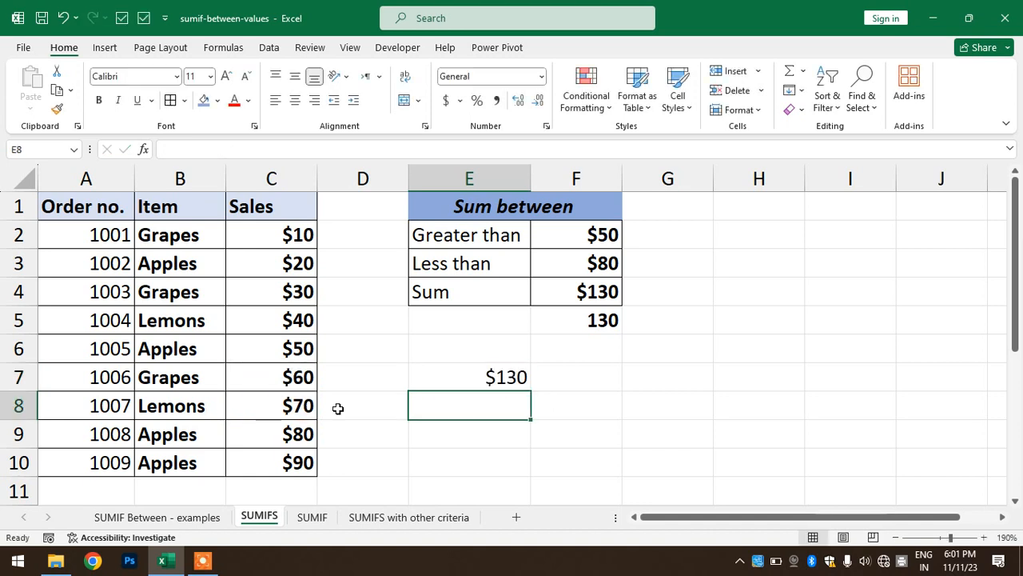
click(502, 376)
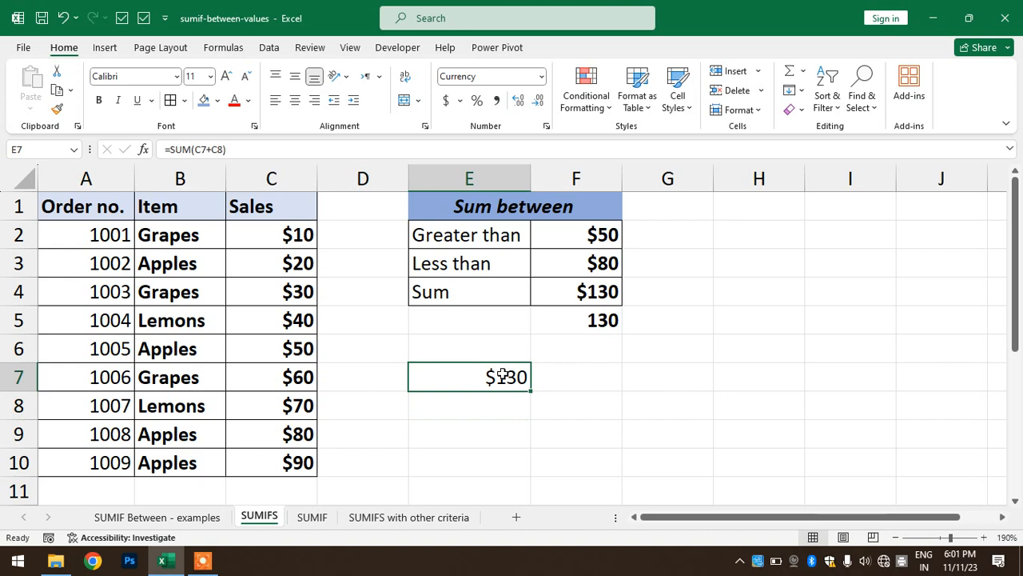
key(Delete)
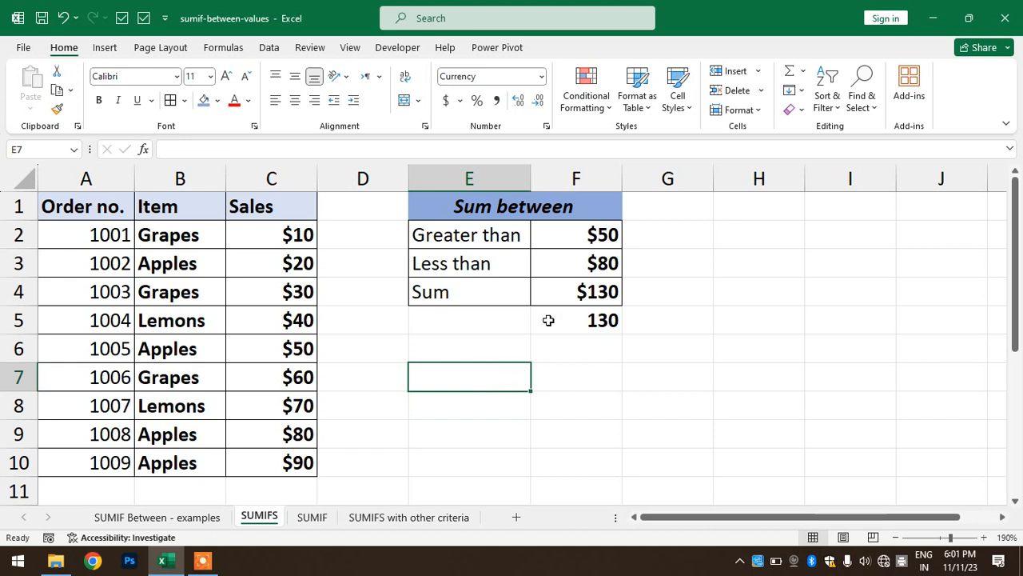
Step: Compare the typed-in criteria of the SUMIFS formula in F5 with the cell-referenced criteria of the one in F4
double_click(599, 319)
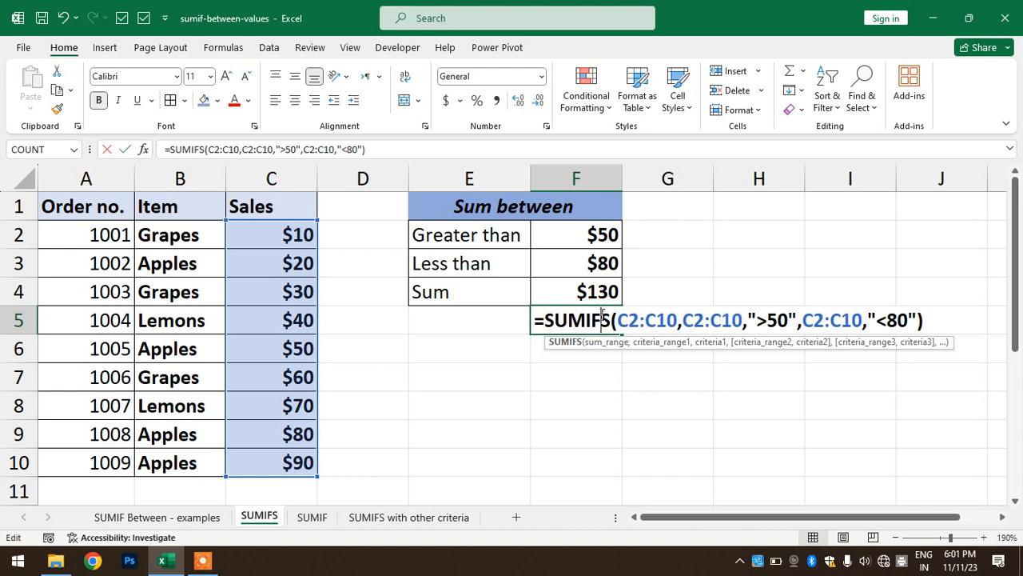
click(927, 318)
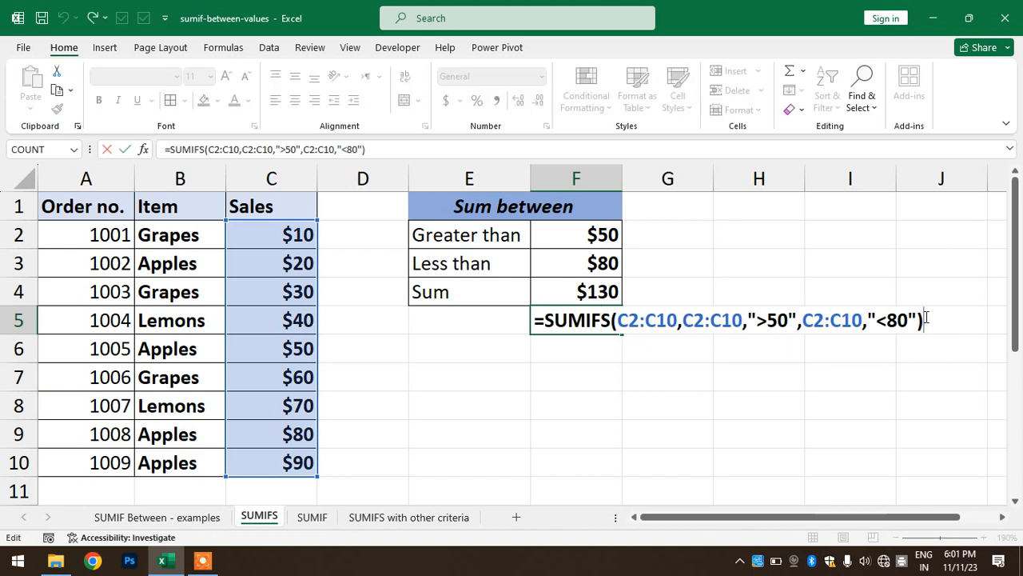
key(Return)
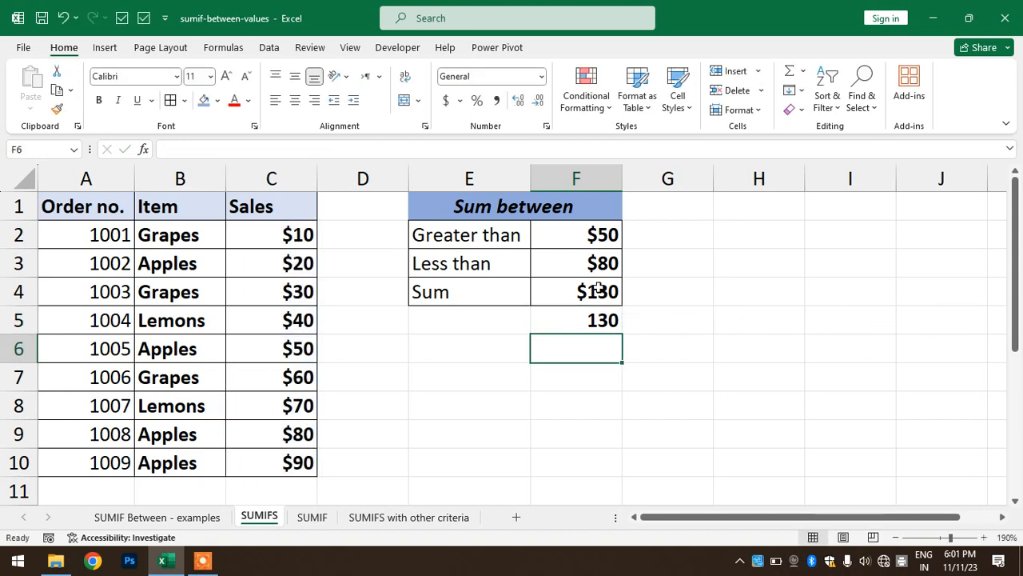
drag(596, 235, 596, 265)
click(712, 289)
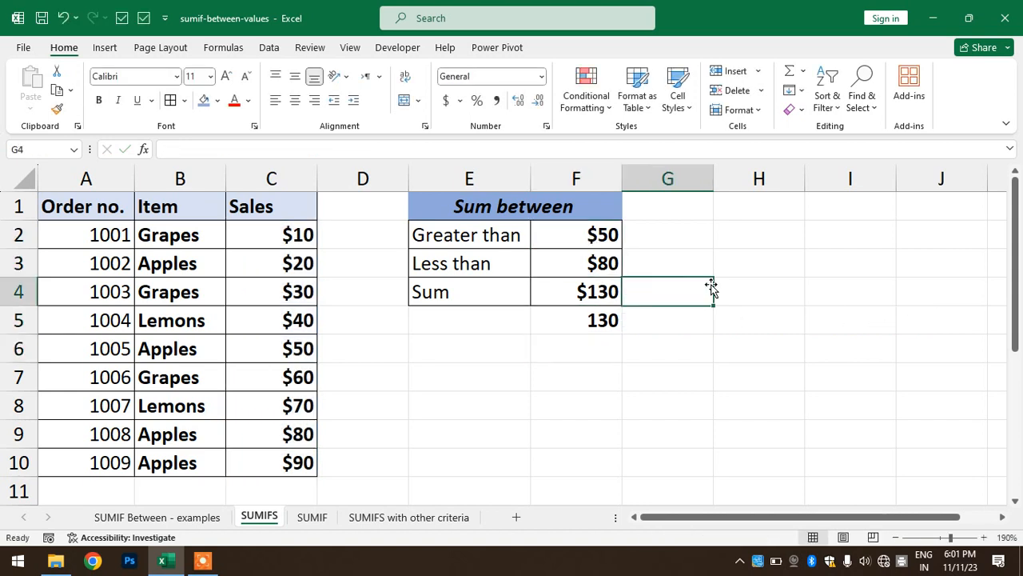
double_click(604, 288)
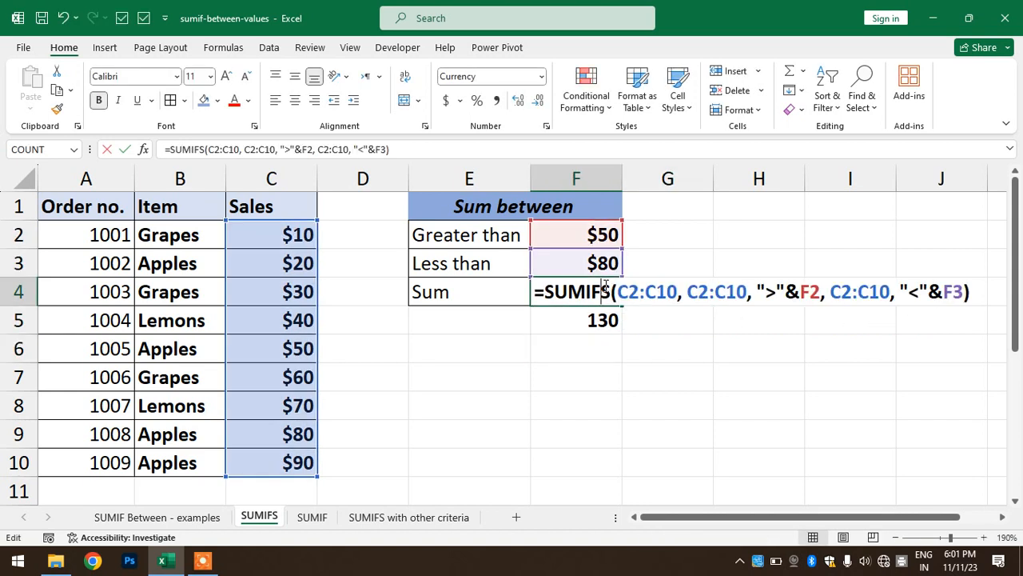
click(802, 298)
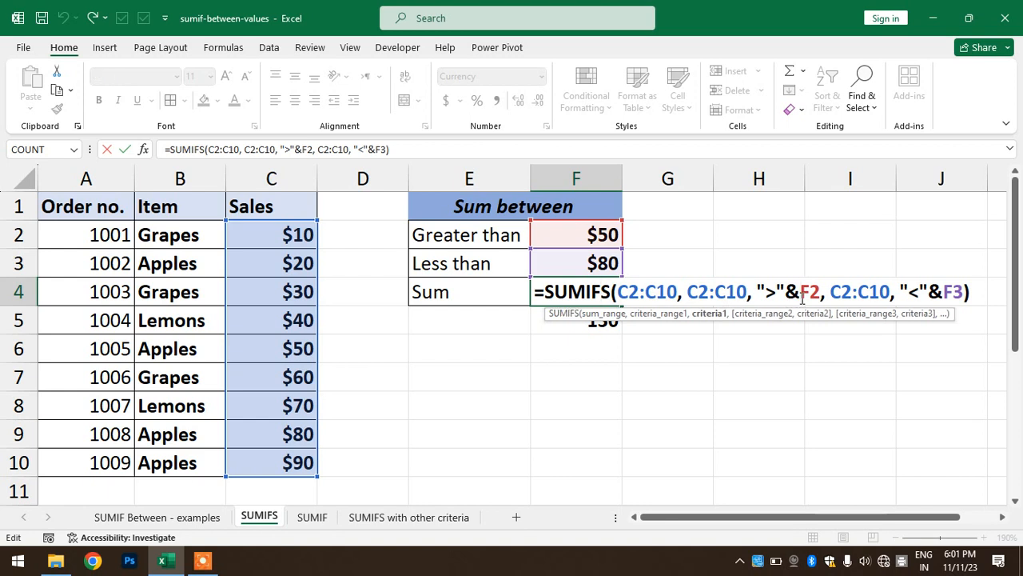
click(973, 299)
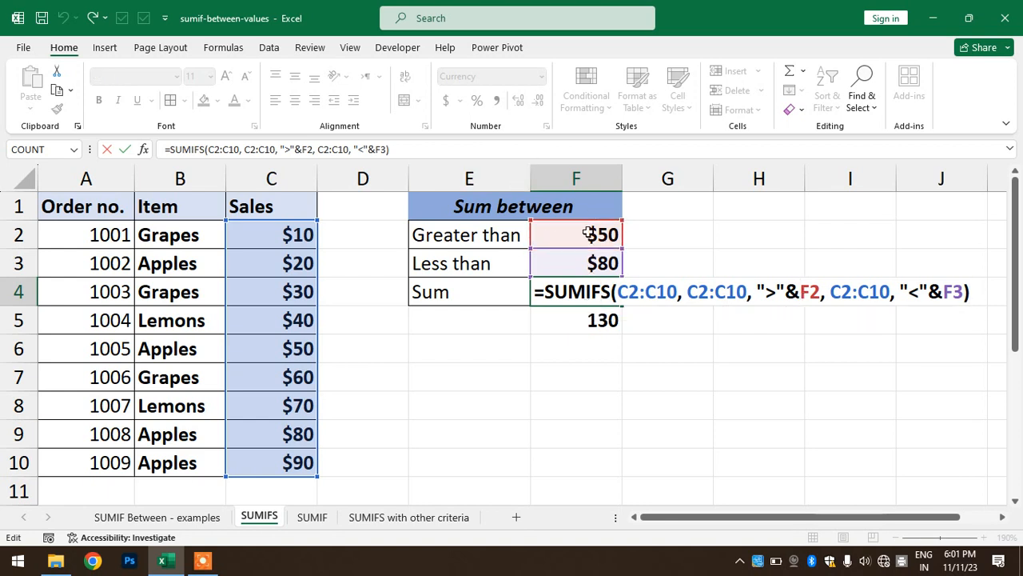
click(798, 298)
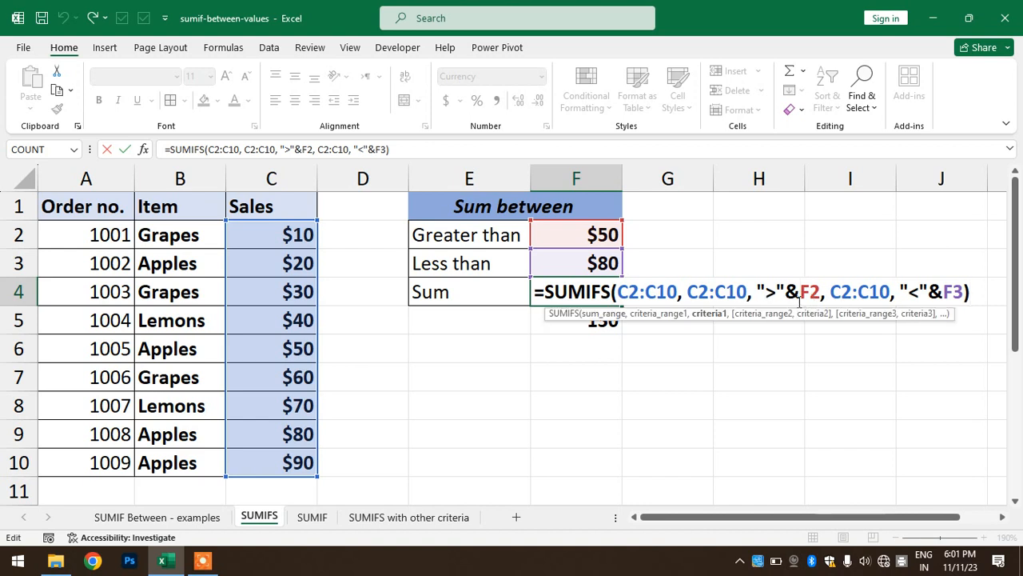
key(Return)
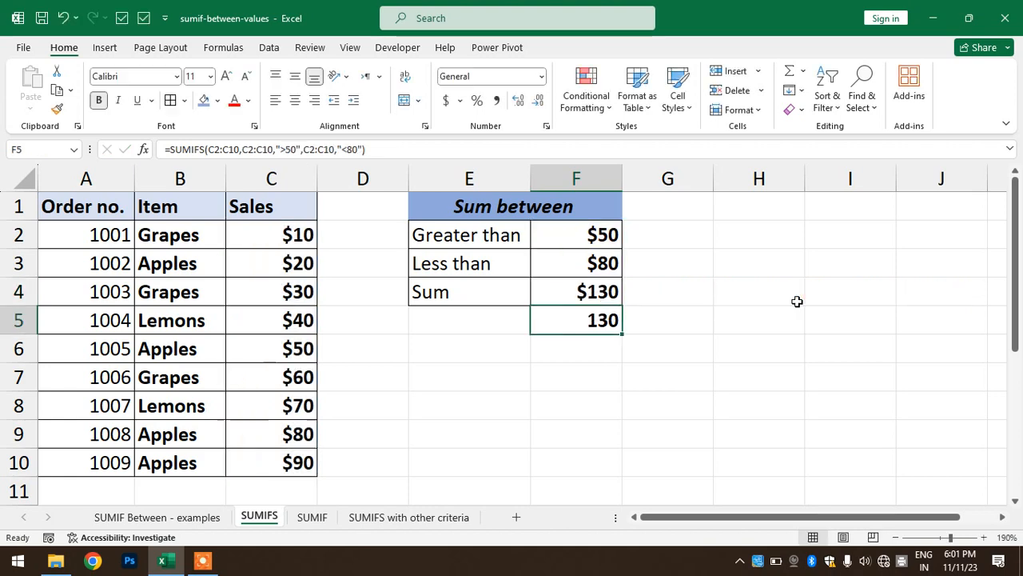
Step: Clear the arguments of the SUMIFS formula in F4 and enter C2:C10 as both the sum range and the first criteria range
double_click(586, 291)
drag(972, 292, 617, 292)
key(BackSpace)
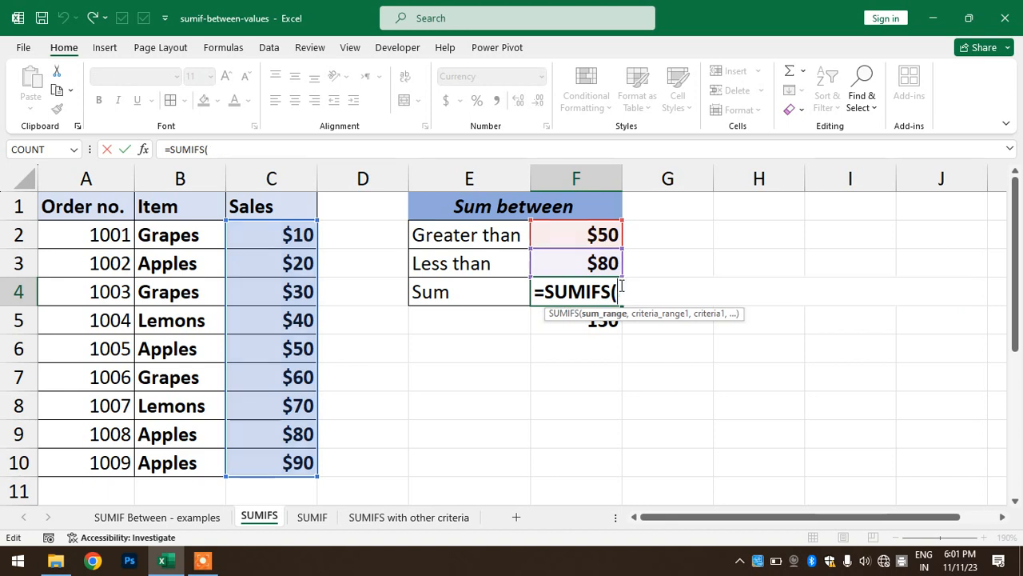
drag(269, 232, 284, 461)
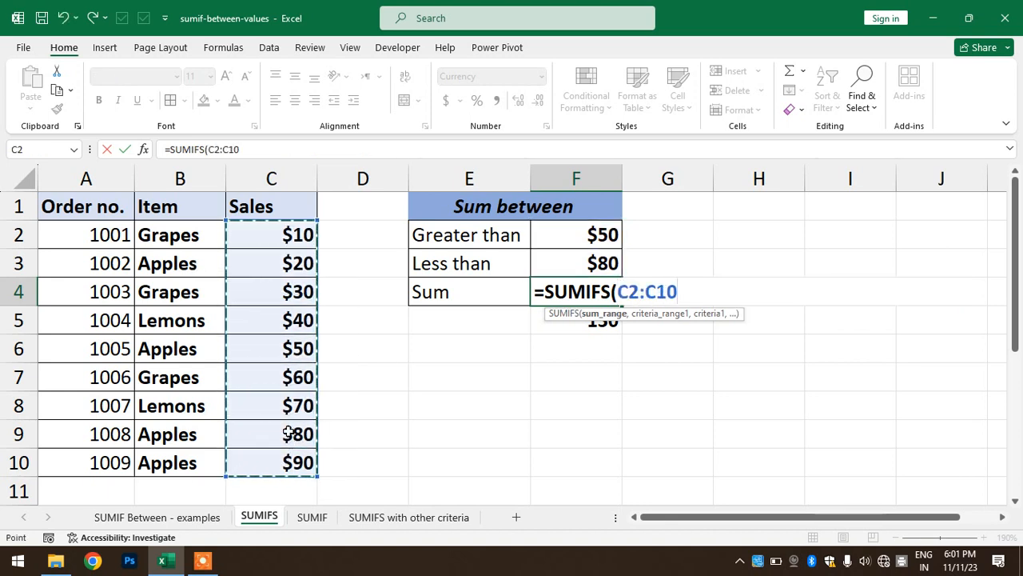
text(,)
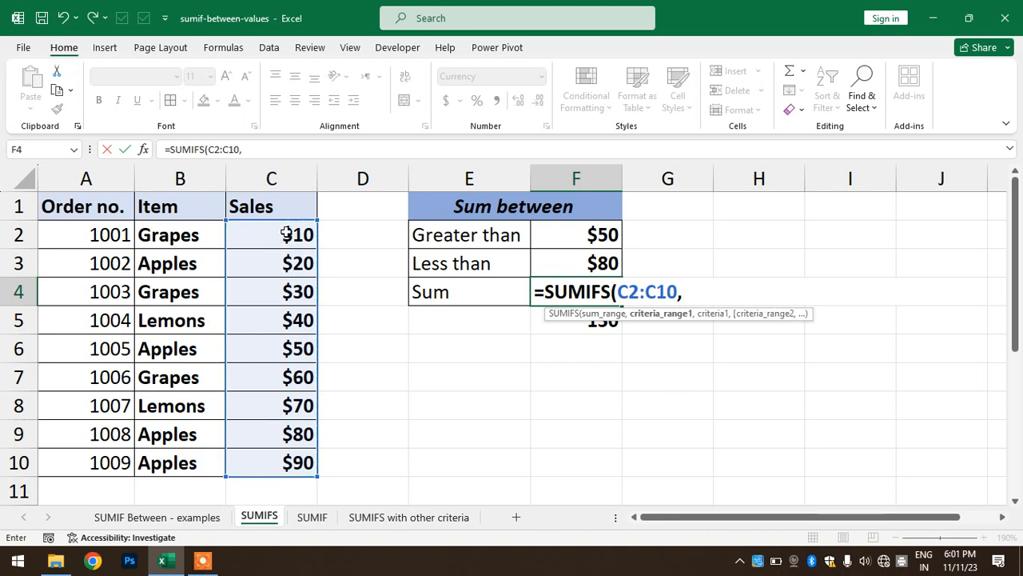
drag(284, 234, 308, 477)
text(,)
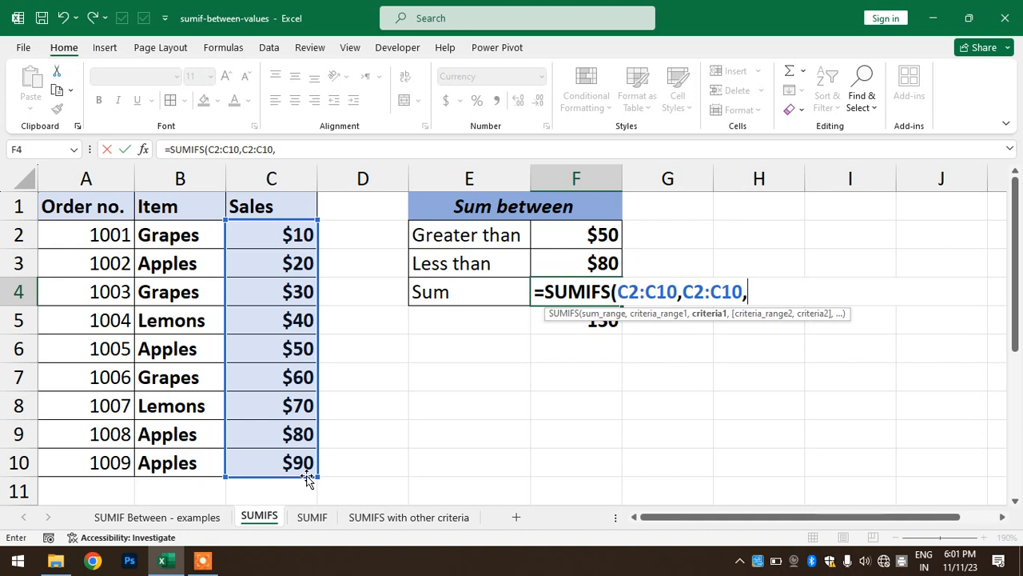
Step: Try to continue the F4 formula with ">=&F2 as the first criterion and C2:C10 as the second criteria range
text(">=&)
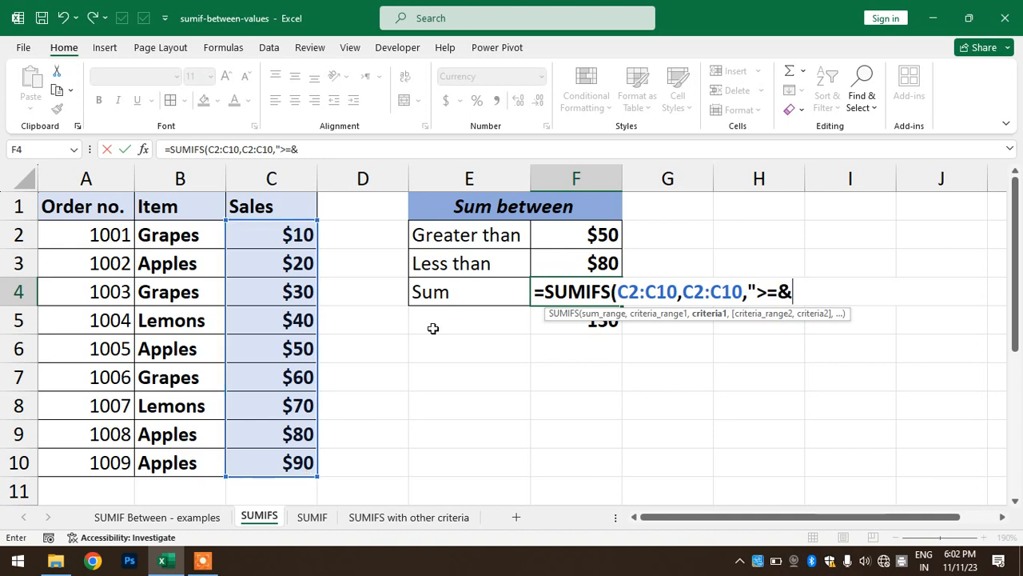
click(578, 229)
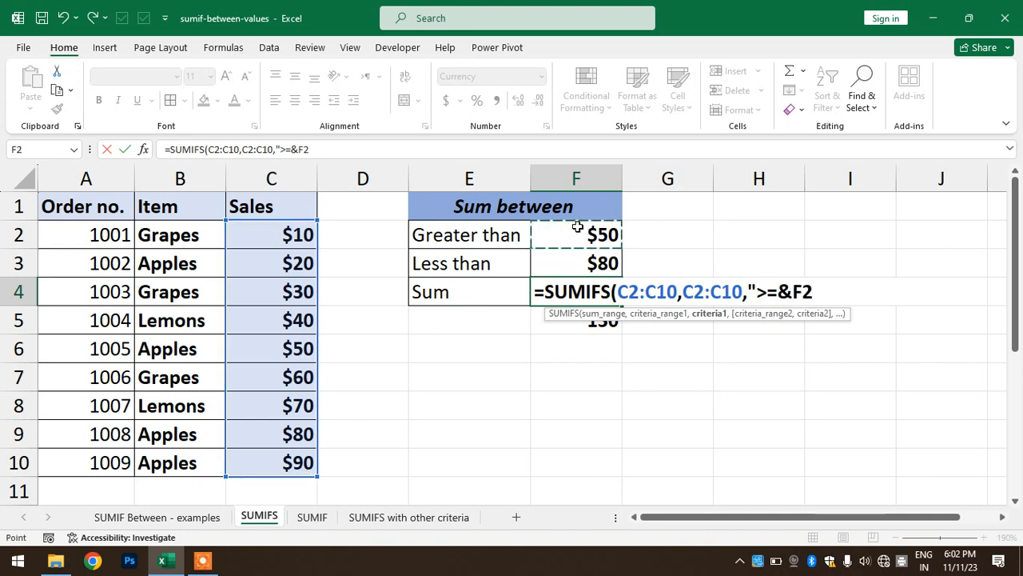
text(,)
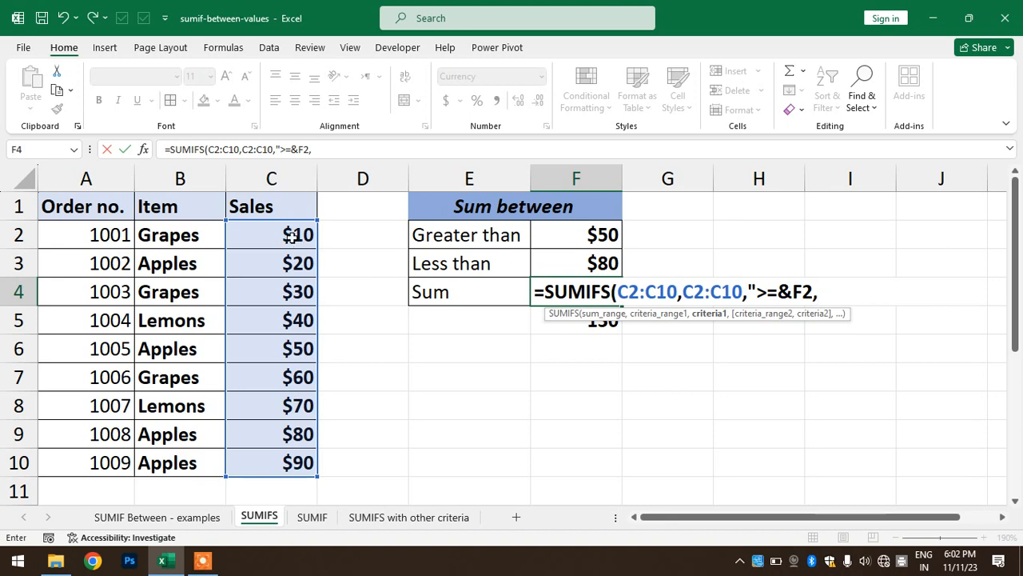
drag(292, 234, 279, 454)
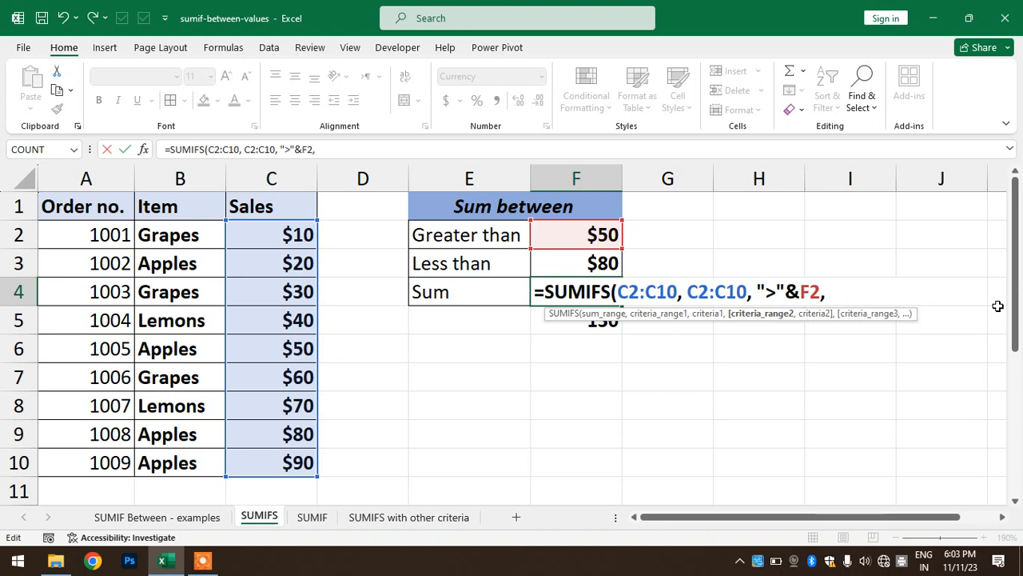
Step: Complete the SUMIFS formula in F4 with C2:C10 as the second criteria range and "<"&F3 as its criterion
drag(279, 231, 273, 463)
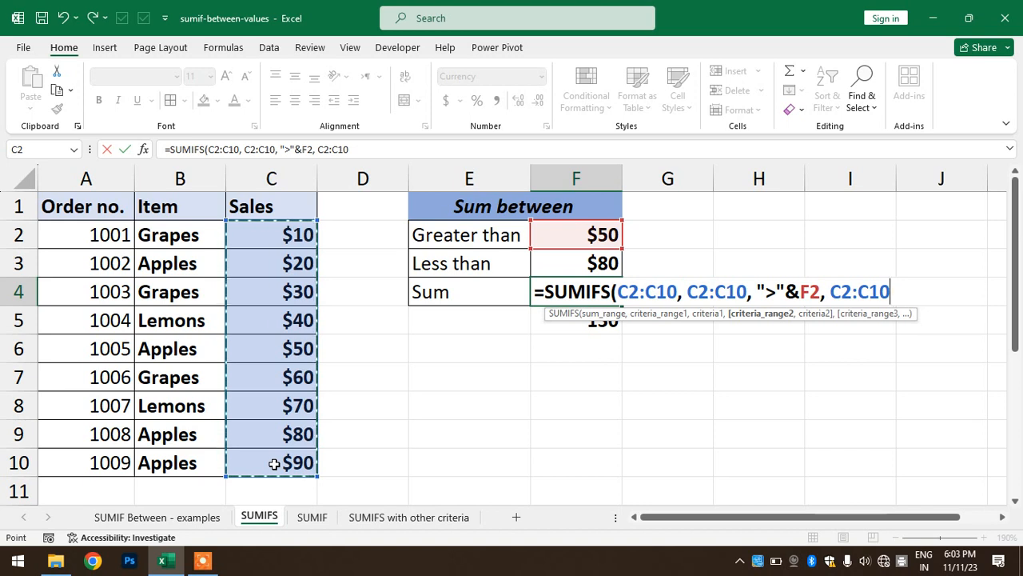
text(,)
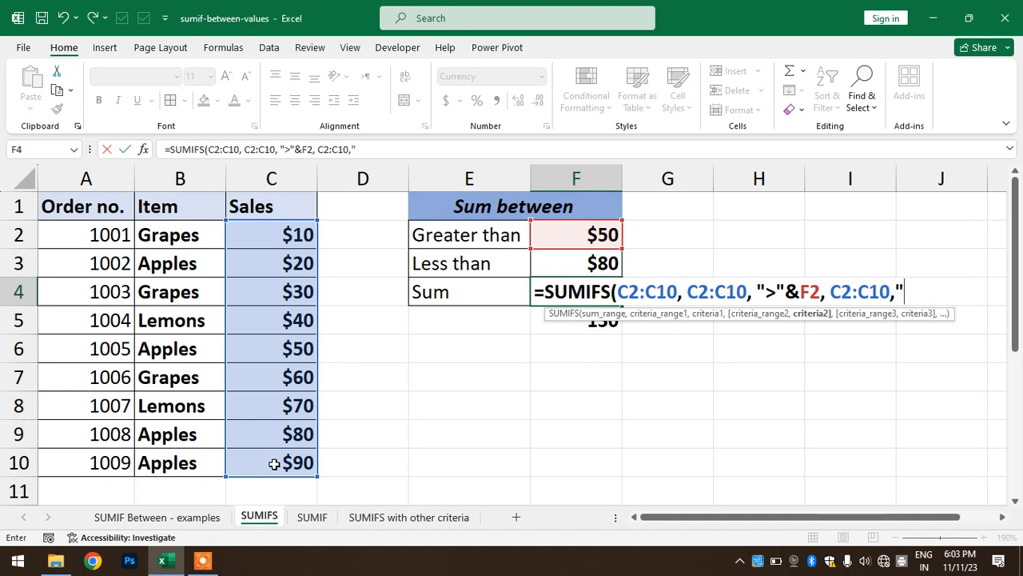
text("<"&)
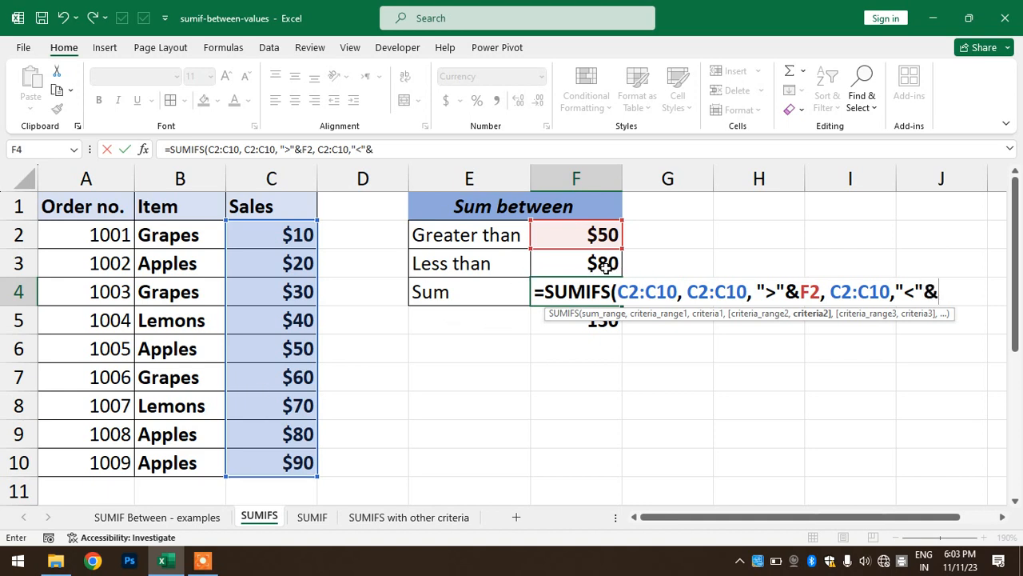
click(576, 265)
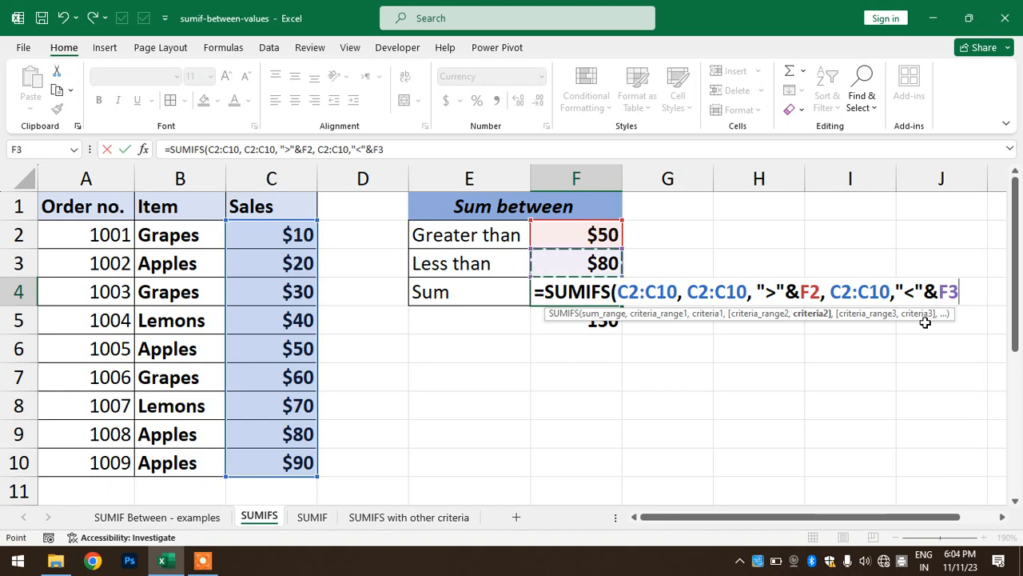
text())
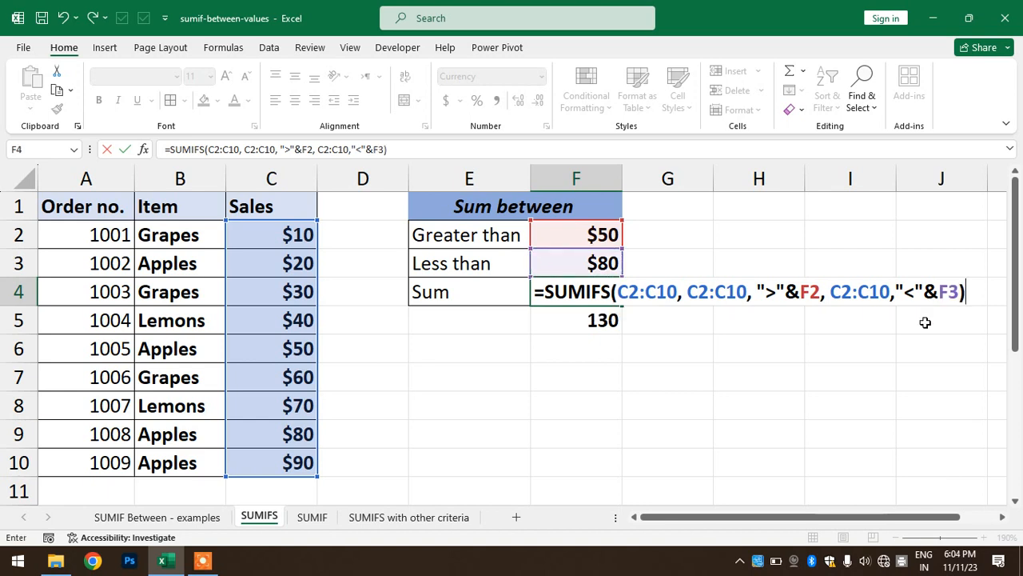
key(Return)
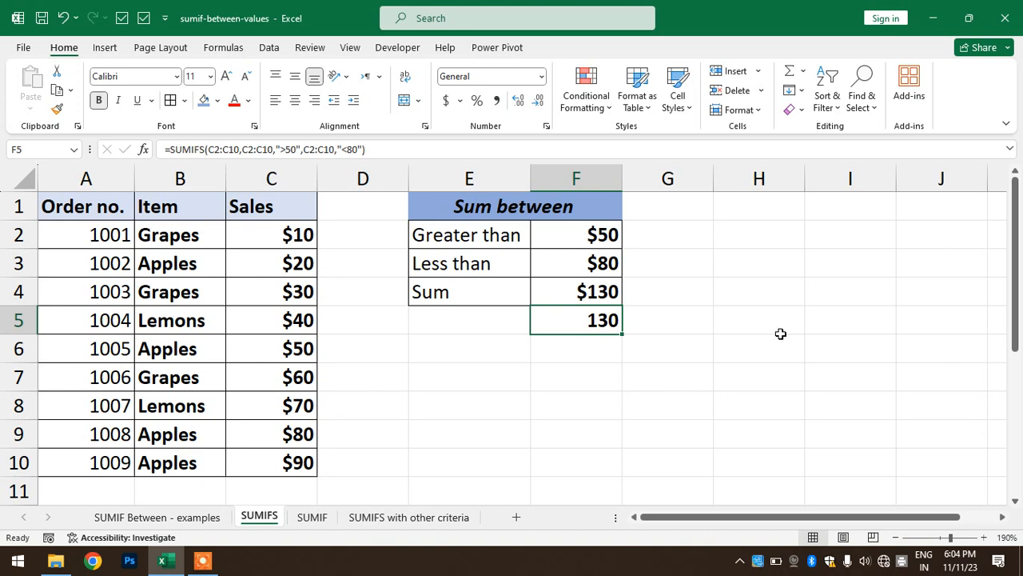
click(599, 292)
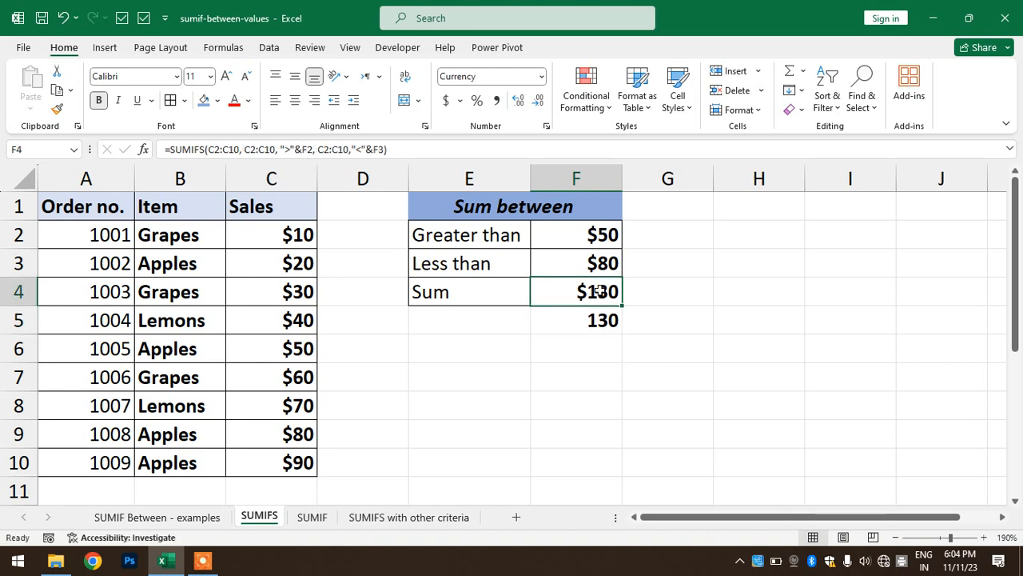
Step: Set the greater-than limit in F2 to 30 and the less-than limit in F3 to 60
click(598, 235)
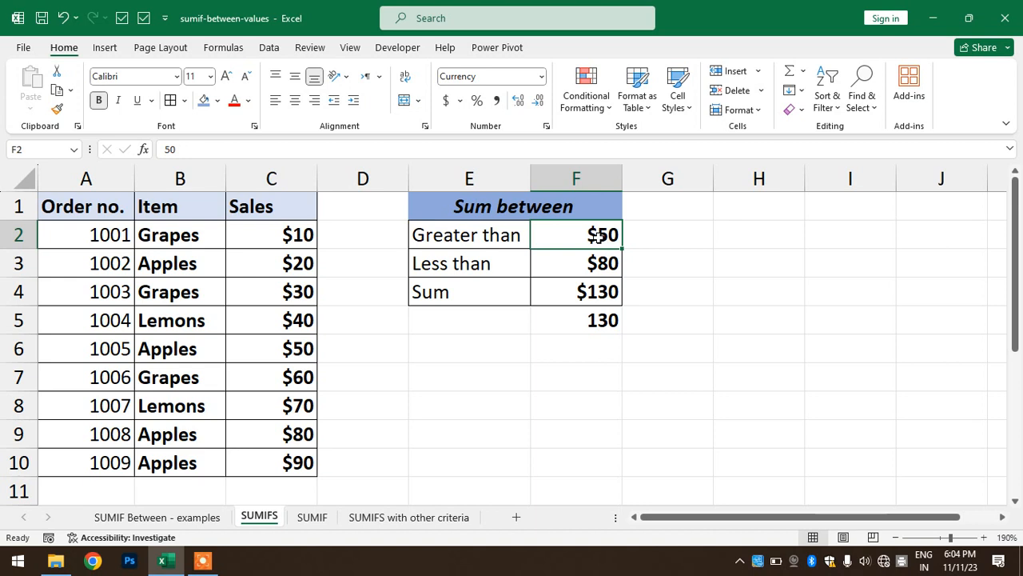
text(30)
key(Return)
text(.)
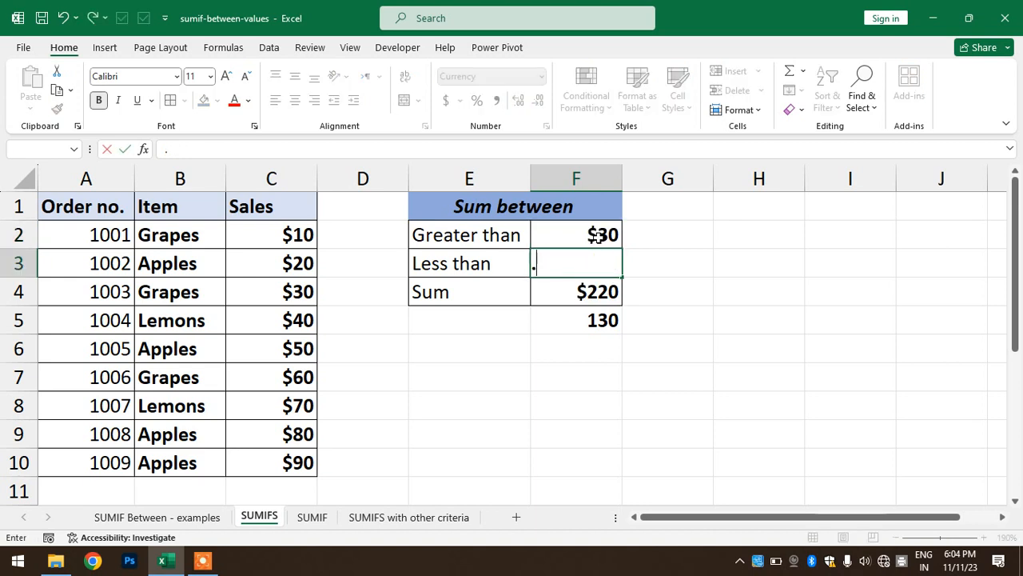
key(BackSpace)
text(60)
key(Return)
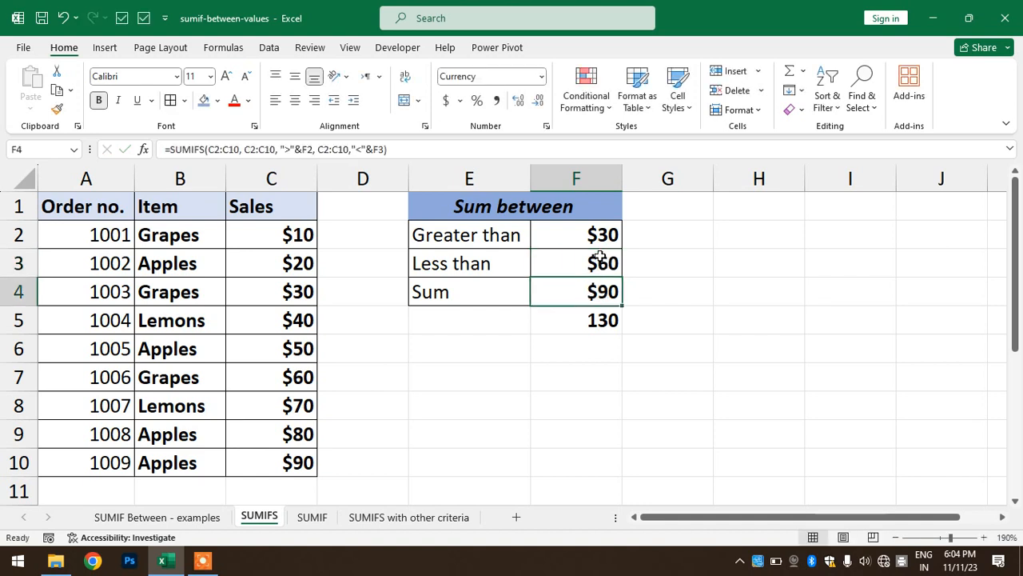
Step: Cross-check the F4 total for the new limits by entering =SUM(C5:C6) in D5
click(600, 260)
click(601, 238)
click(604, 267)
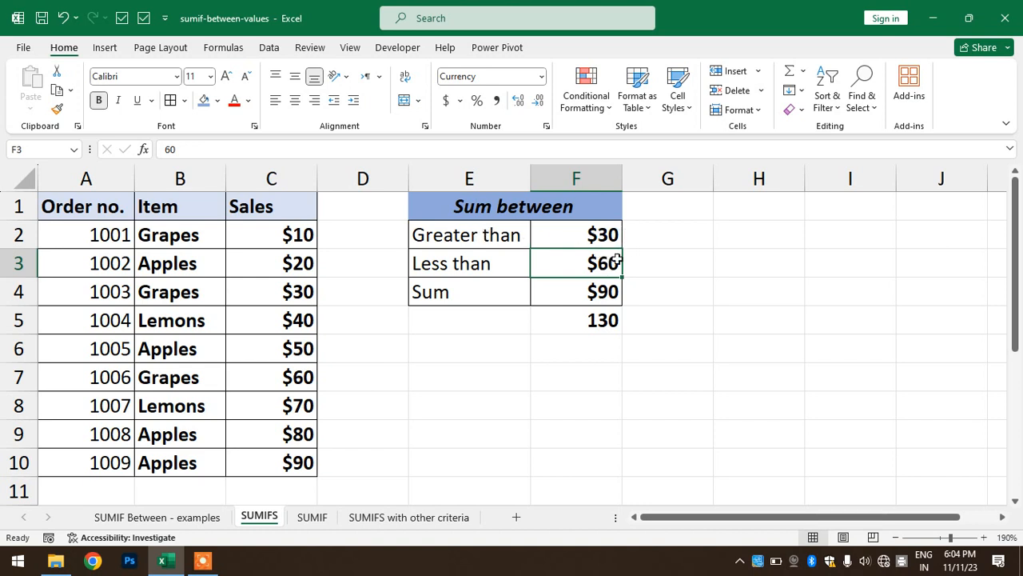
click(609, 288)
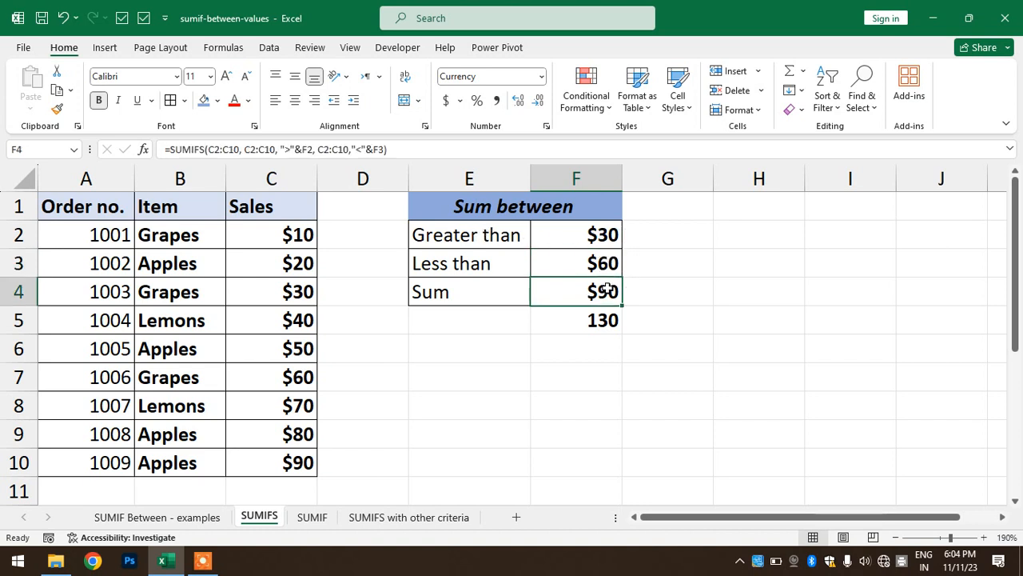
click(296, 234)
double_click(359, 313)
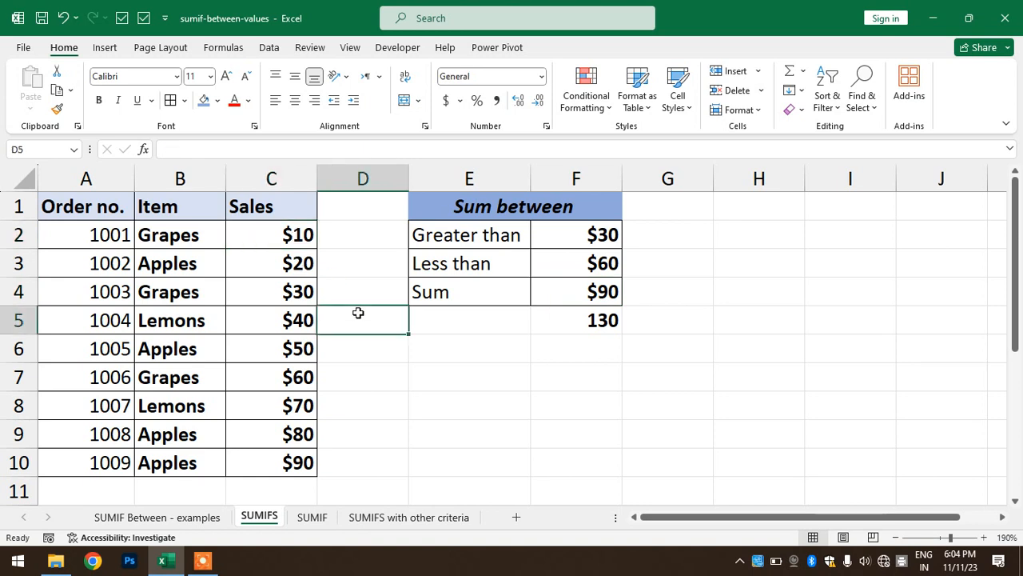
text(=sum)
key(Tab)
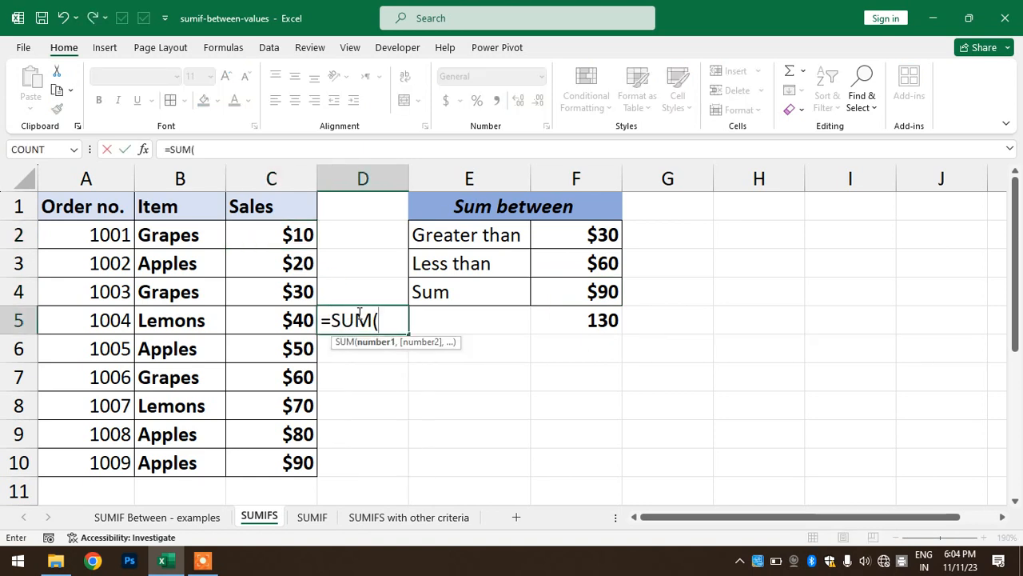
drag(269, 232, 272, 328)
click(271, 293)
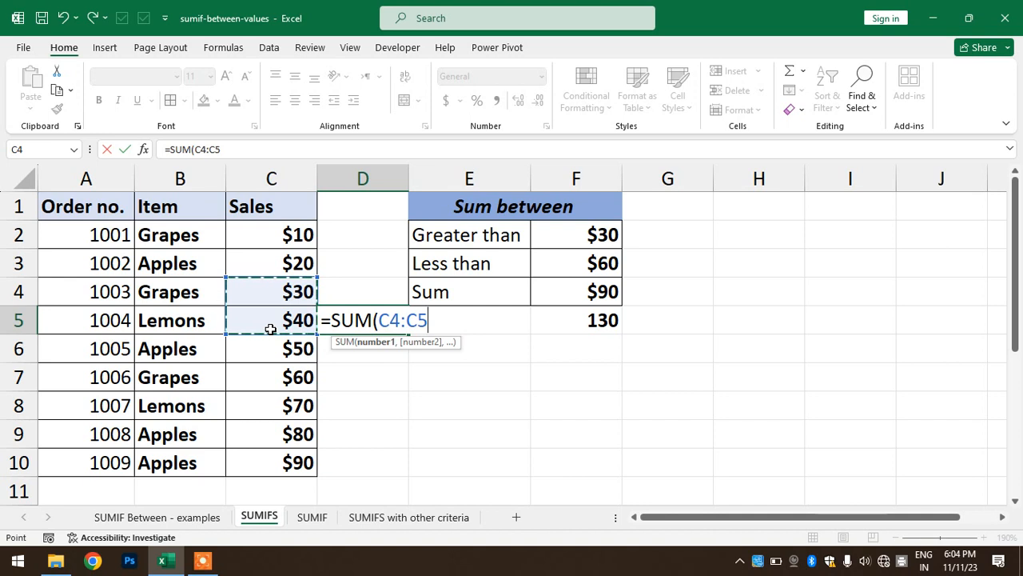
mouse_move(271, 329)
mouse_down()
mouse_move(261, 329)
mouse_move(265, 311)
mouse_move(264, 343)
mouse_up()
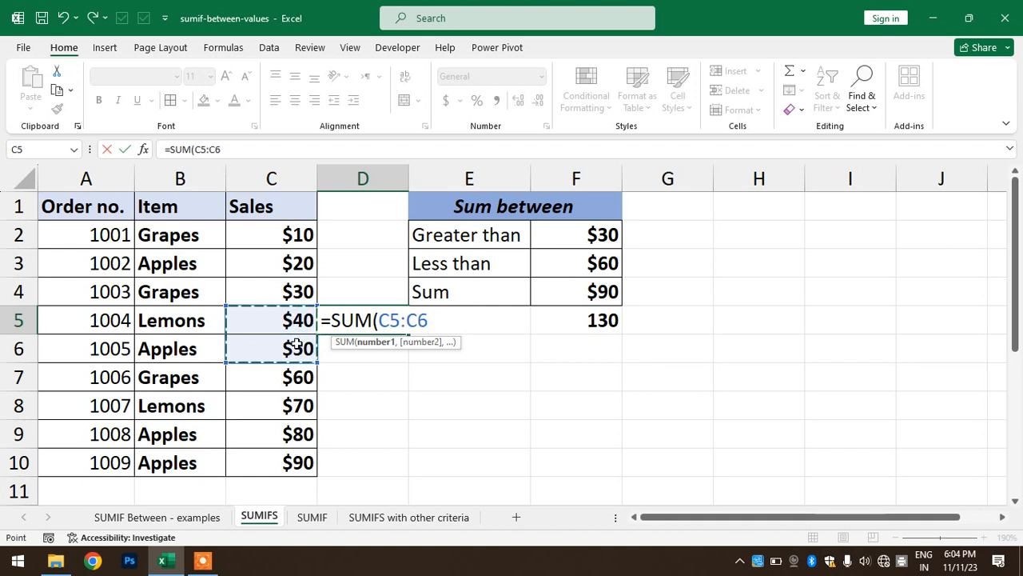
text())
key(Return)
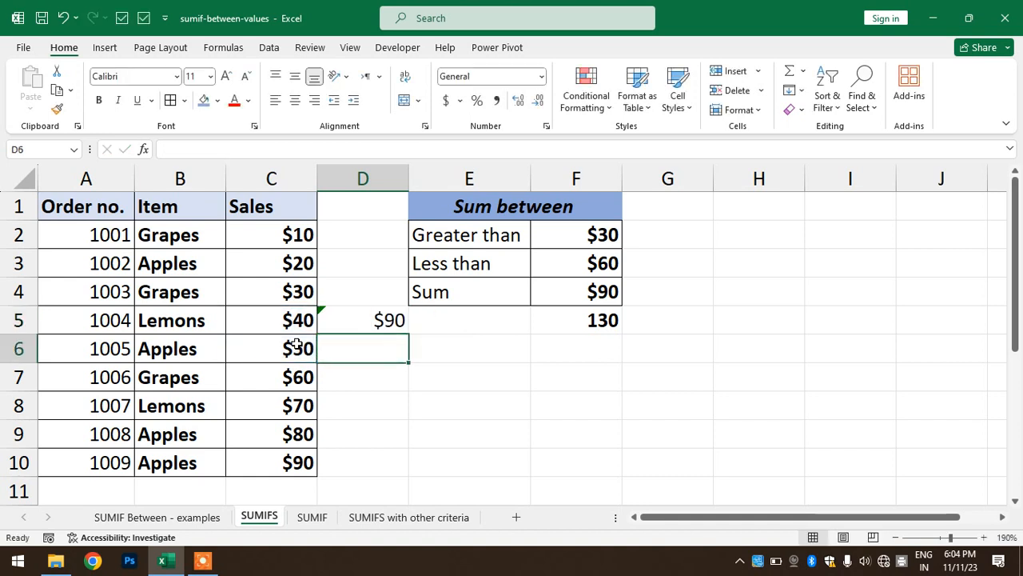
Step: Clear cells D4:D5 to remove the check formula
drag(360, 303, 359, 331)
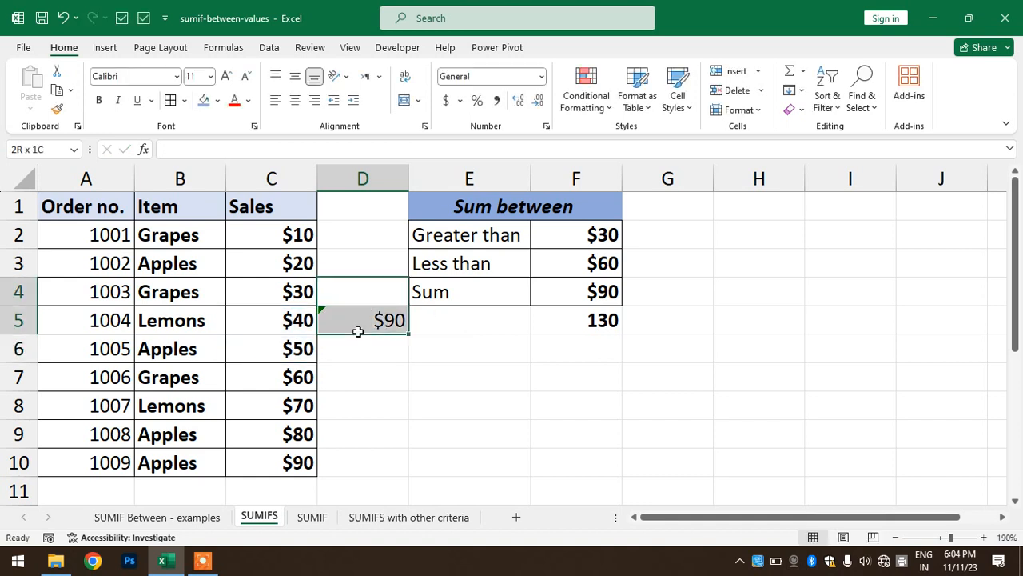
key(Delete)
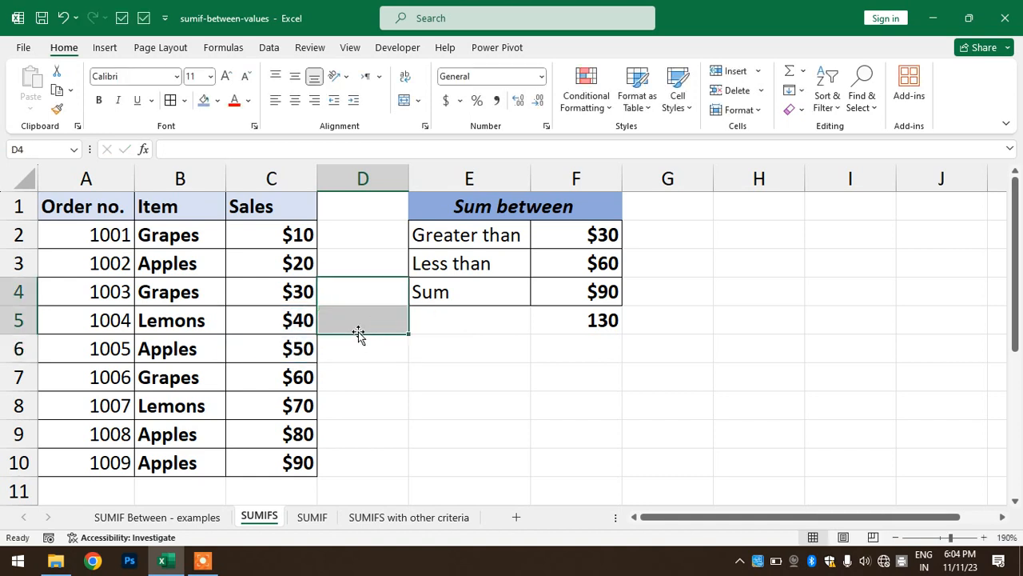
Step: Open the SUMIFS formula in F4 for editing
double_click(602, 291)
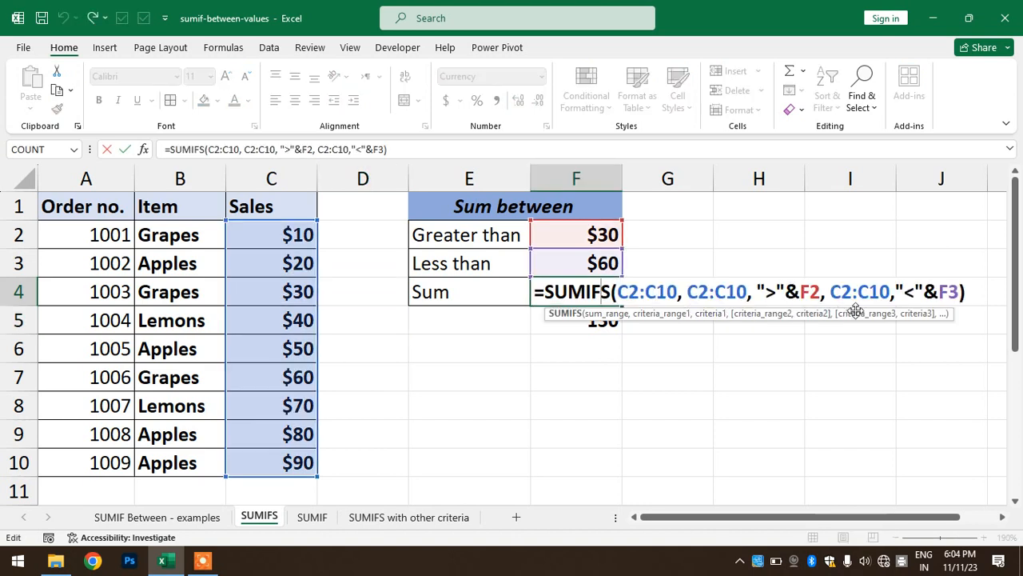